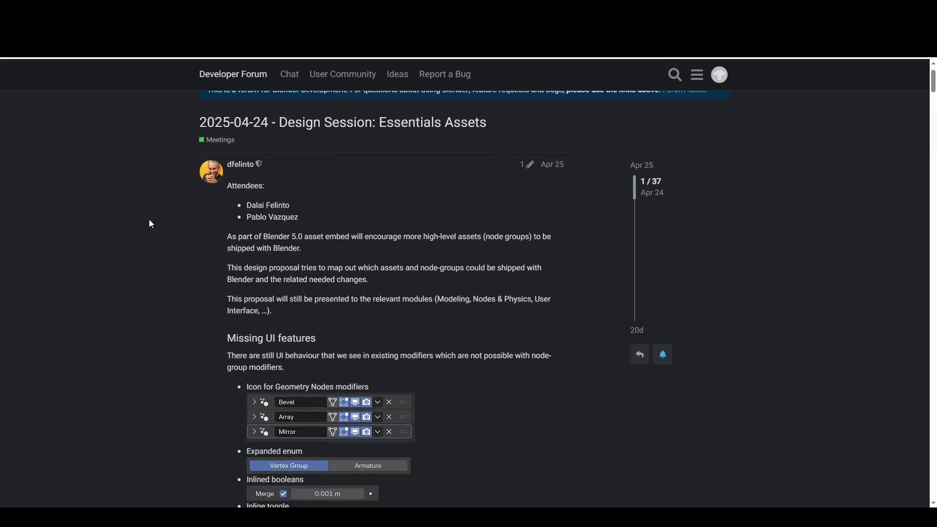
Highlight the post's opening paragraph on asset embedding and the sentence on parametric mesh primitives
scroll(151, 224, "down", 3)
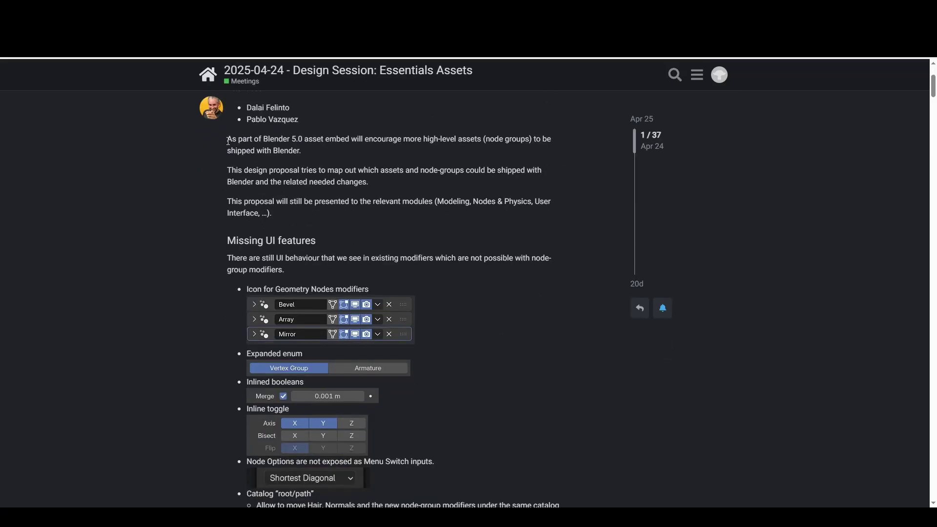
left_click_drag(228, 140, 302, 150)
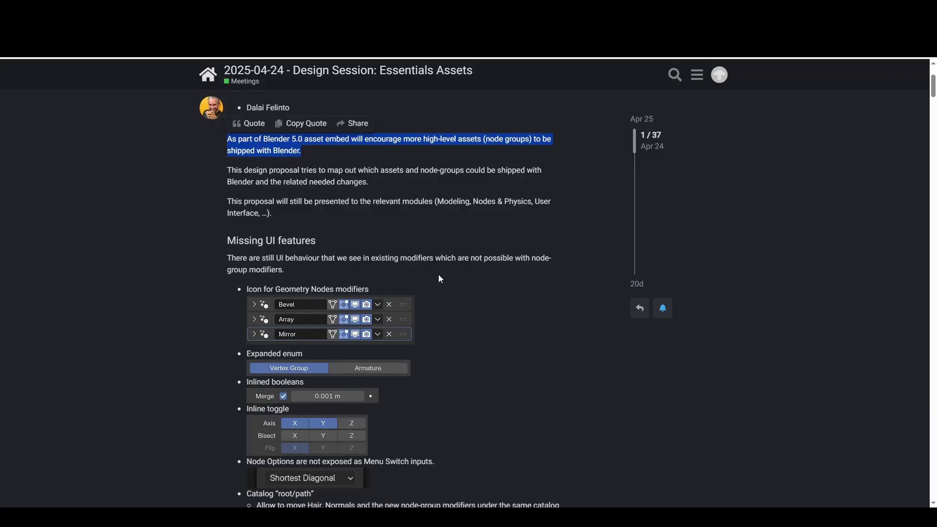
scroll(440, 279, "down", 7)
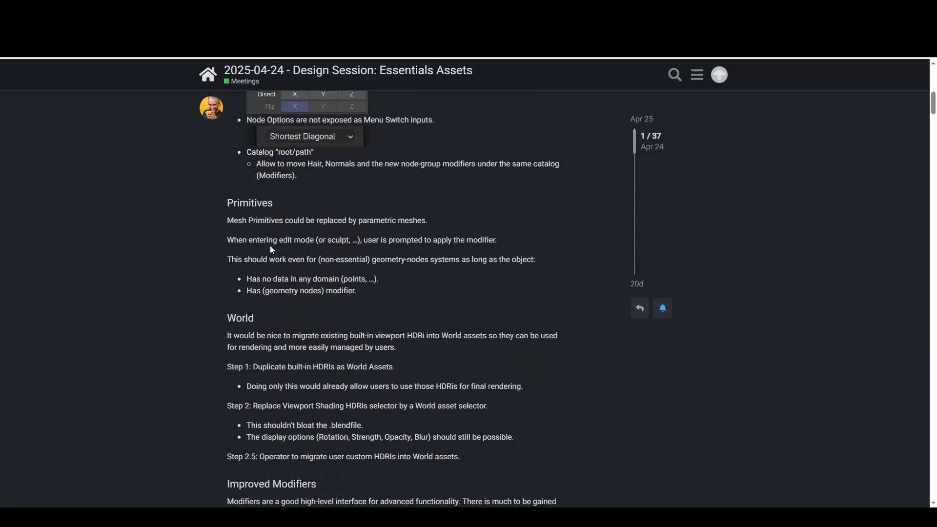
left_click_drag(229, 228, 428, 239)
Highlight the passages on migrating HDRIs to World assets, Improved Modifiers, and the Array Modifier
scroll(429, 289, "down", 3)
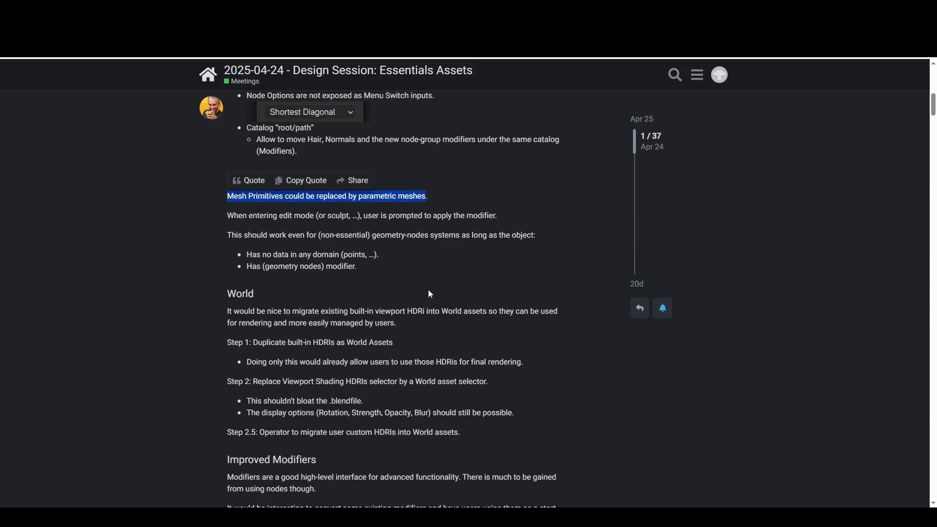
scroll(429, 289, "down", 1)
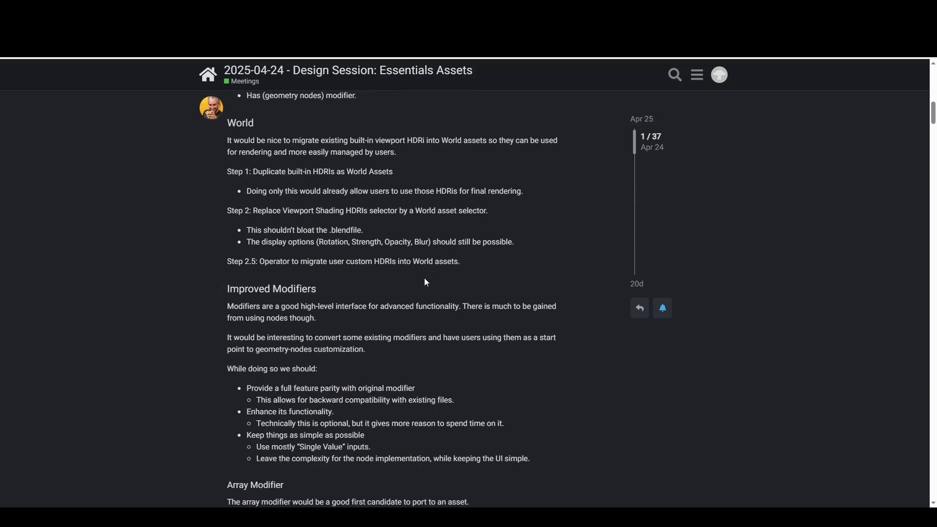
left_click_drag(228, 140, 396, 156)
scroll(426, 273, "down", 2)
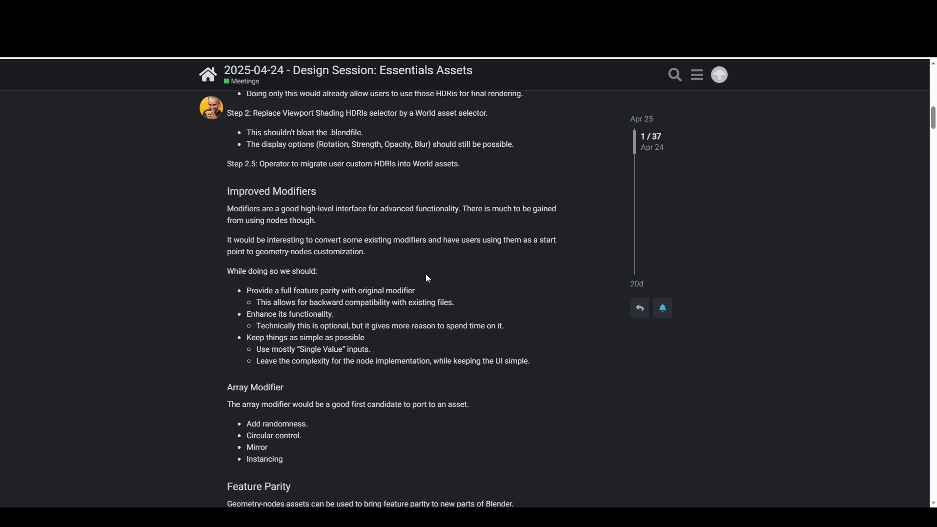
scroll(418, 266, "down", 1)
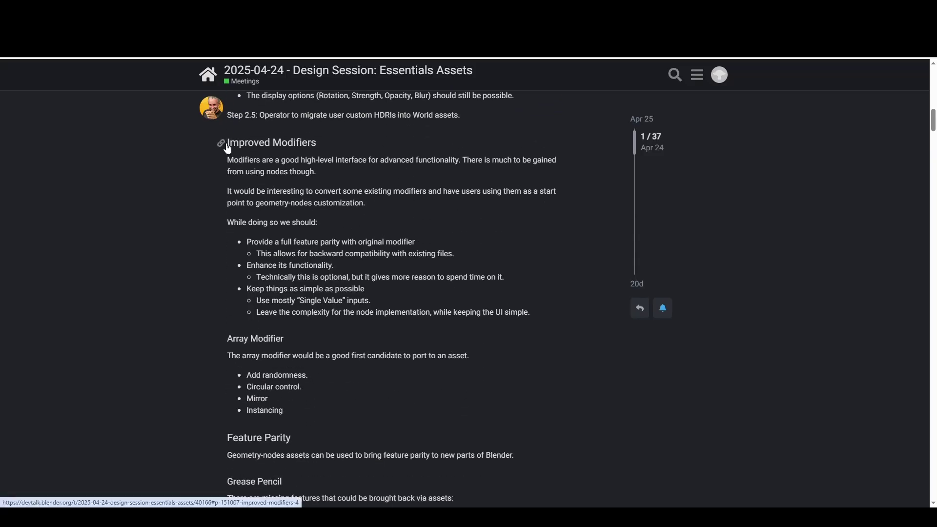
left_click_drag(227, 143, 373, 183)
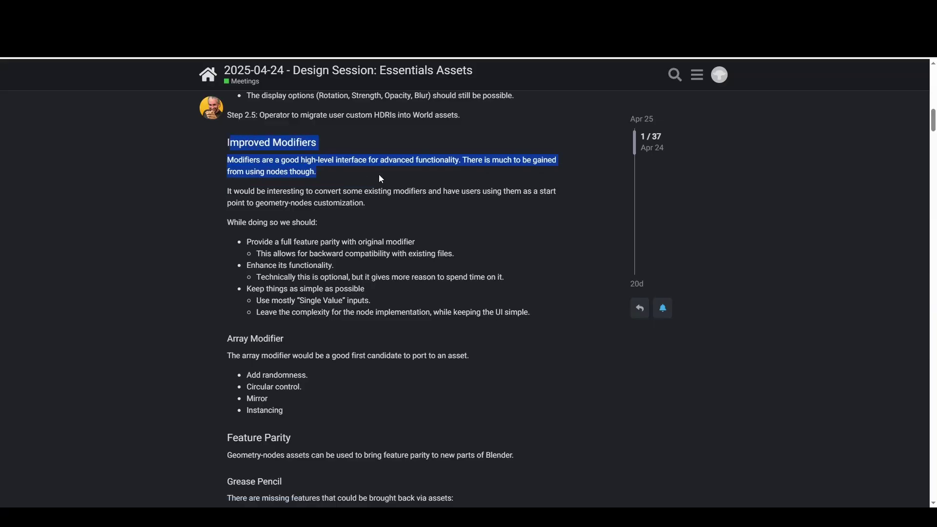
scroll(371, 244, "down", 2)
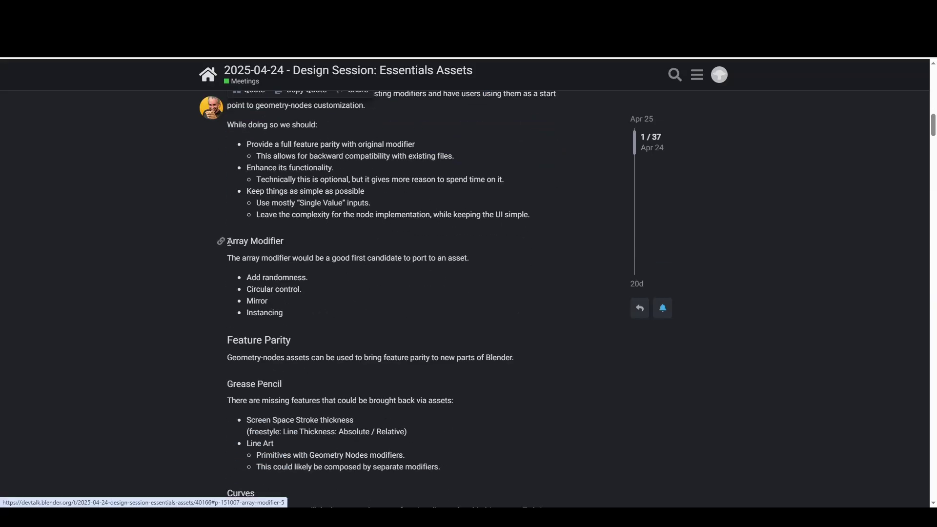
left_click_drag(230, 242, 374, 309)
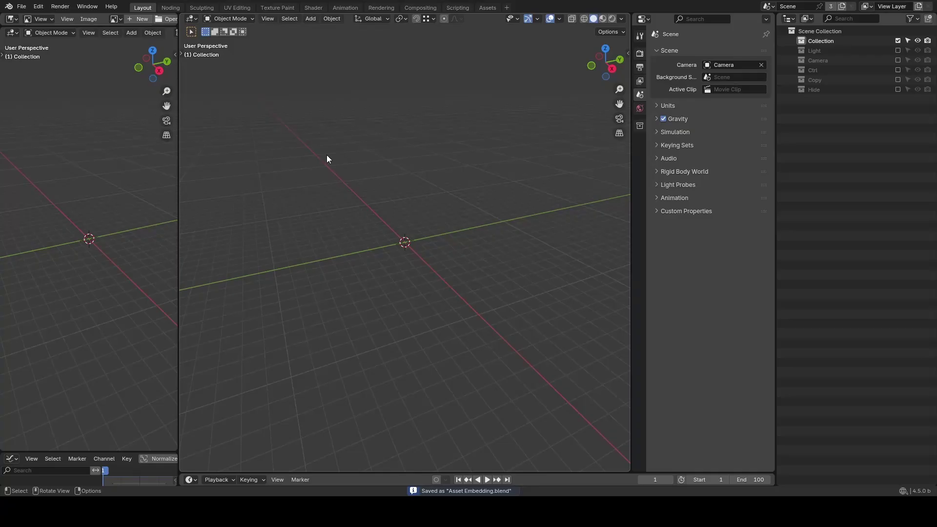
Set the asset browser's Import Method to Append
left_click(22, 6)
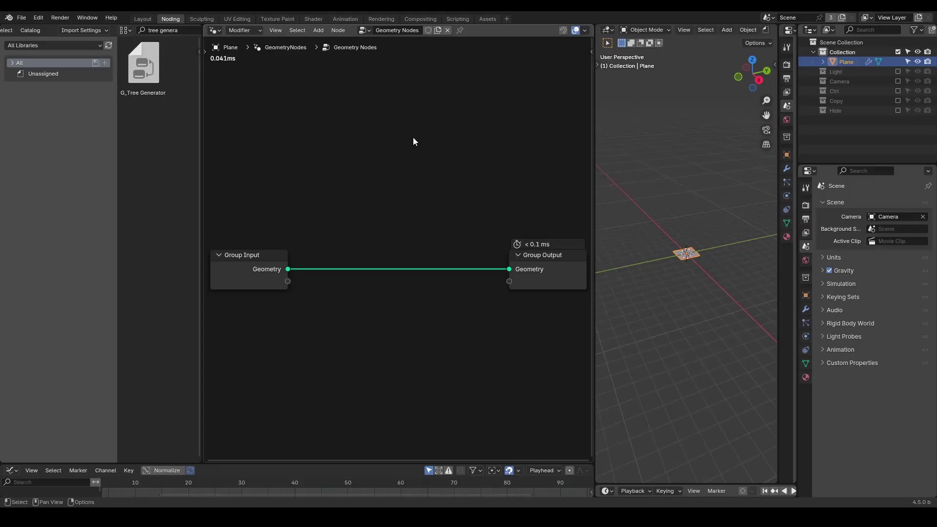
left_click(78, 29)
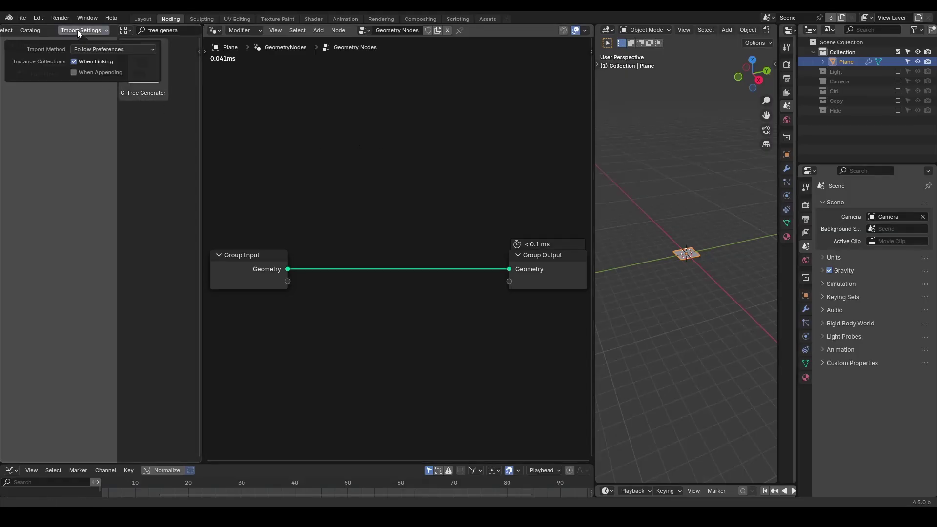
left_click(90, 50)
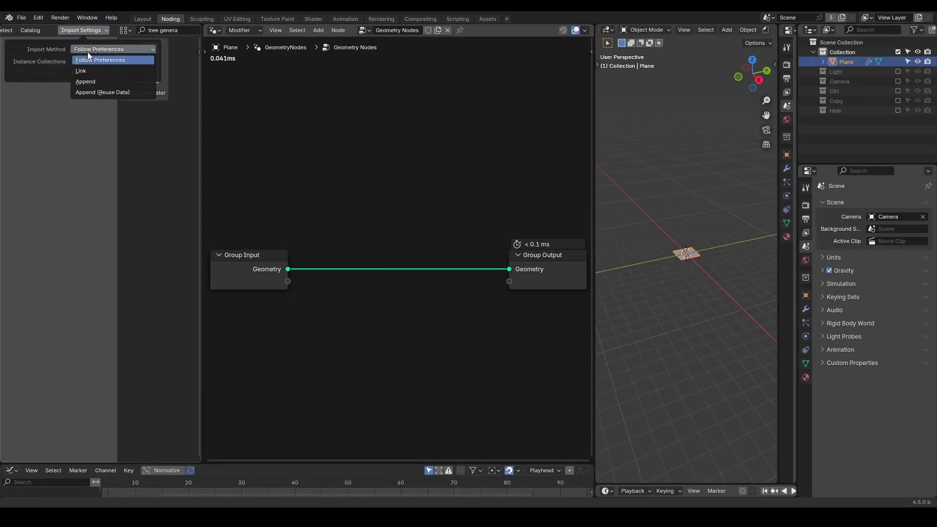
left_click(94, 81)
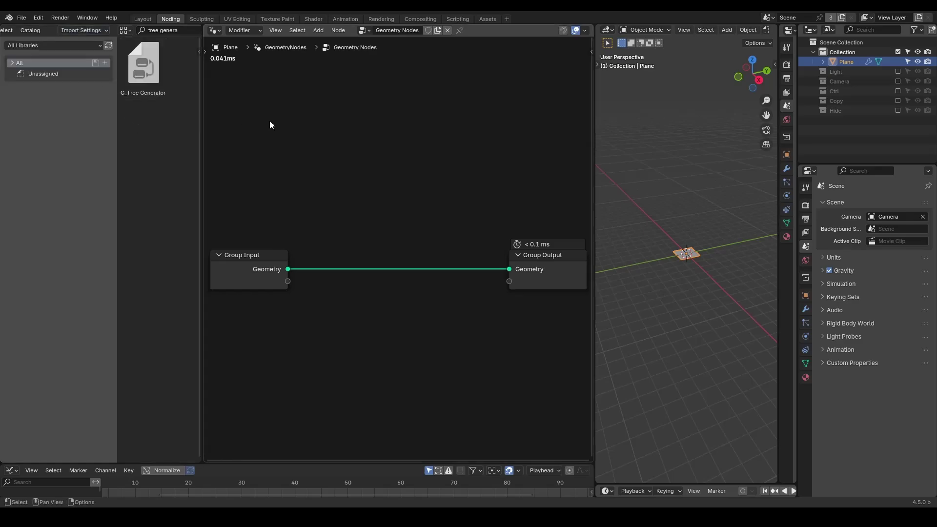
Drag the G_Tree Generator asset into the node tree four times, creating separate copies up to .003
left_click_drag(144, 65, 273, 124)
left_click_drag(158, 95, 411, 112)
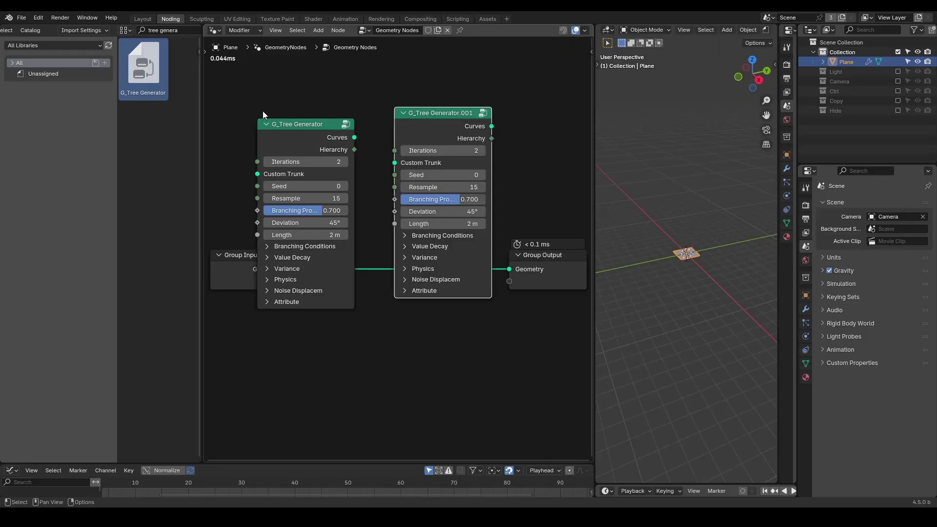
left_click_drag(125, 66, 242, 359)
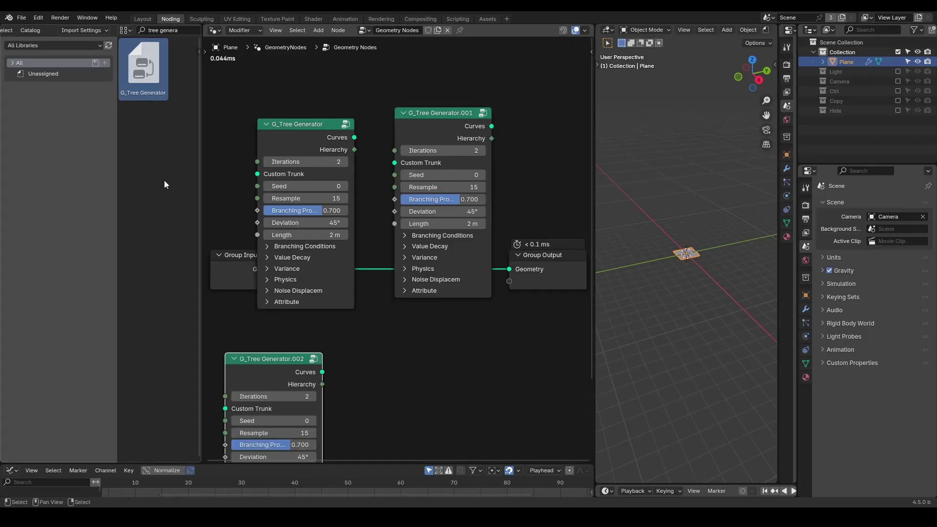
left_click_drag(153, 92, 382, 368)
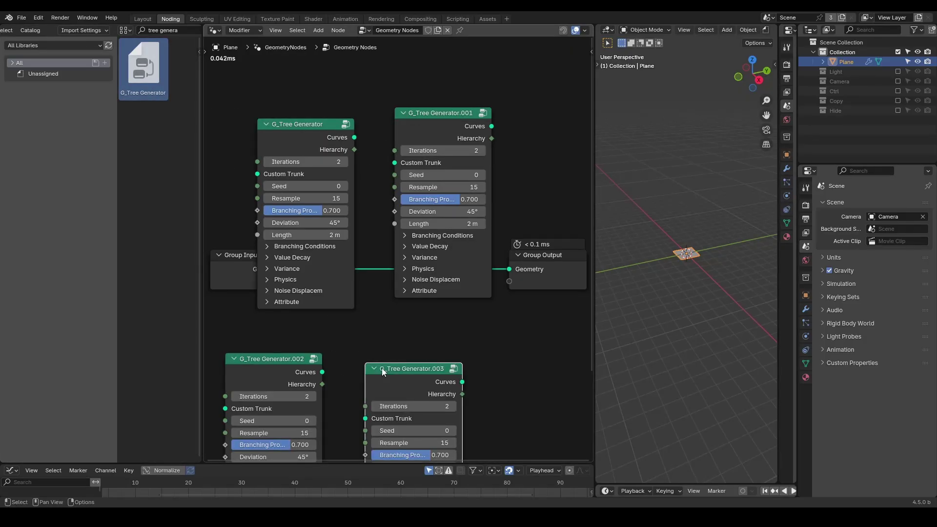
Add another G_Tree Generator.003 node via Shift+A search and circle its 2-user count
left_click(378, 302)
key("shift+a")
type("t")
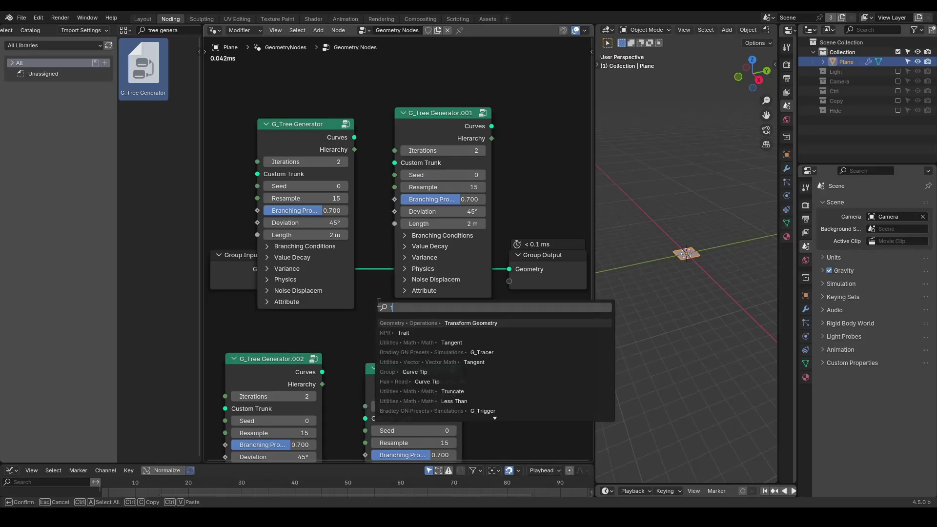
type("ree genera")
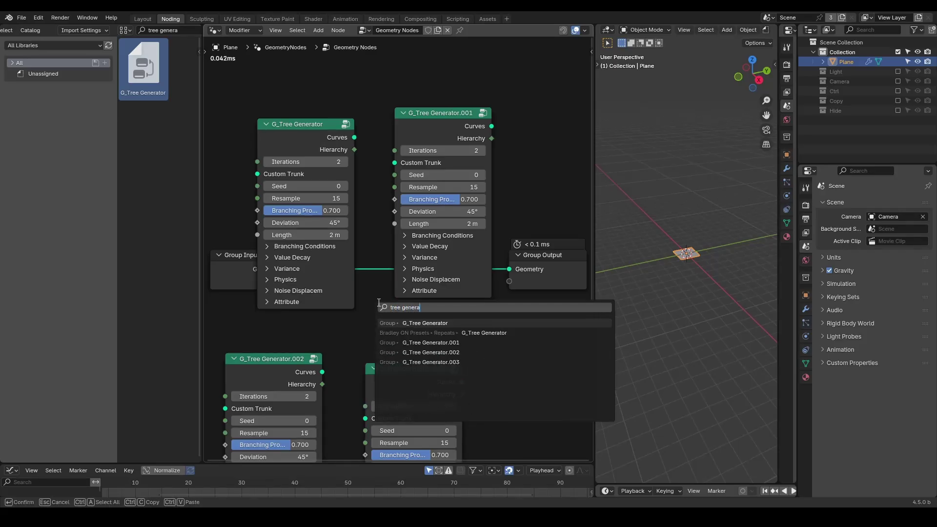
left_click(384, 362)
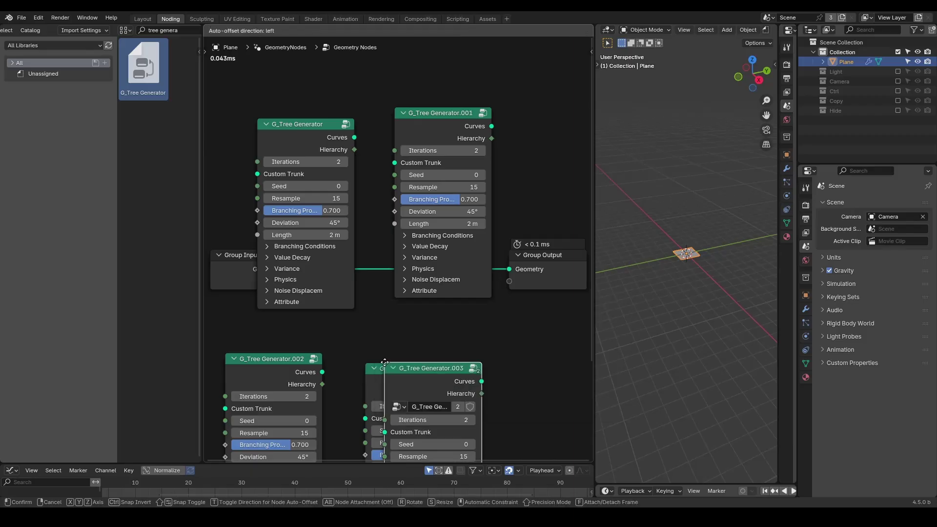
left_click(473, 322)
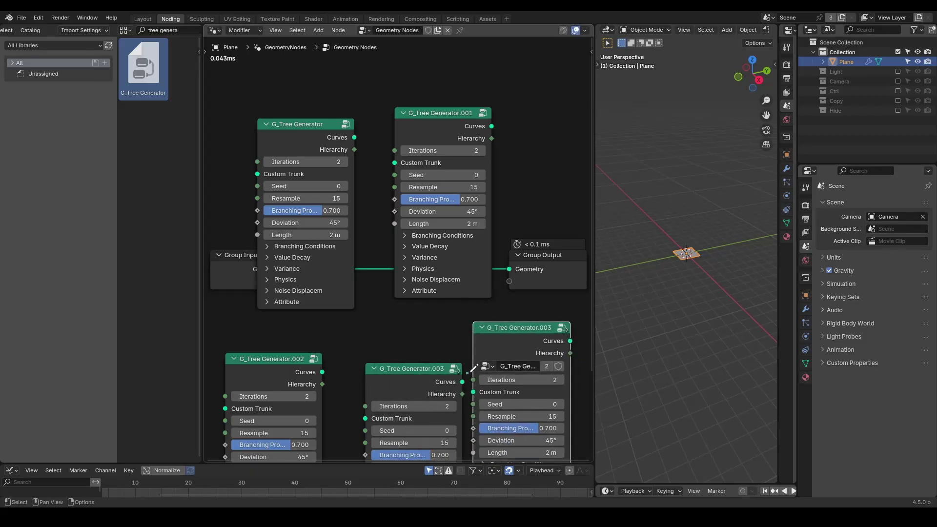
mouse_move(468, 372)
left_mouse_down()
mouse_move(582, 367)
mouse_move(582, 355)
mouse_move(469, 354)
mouse_move(469, 379)
left_mouse_up()
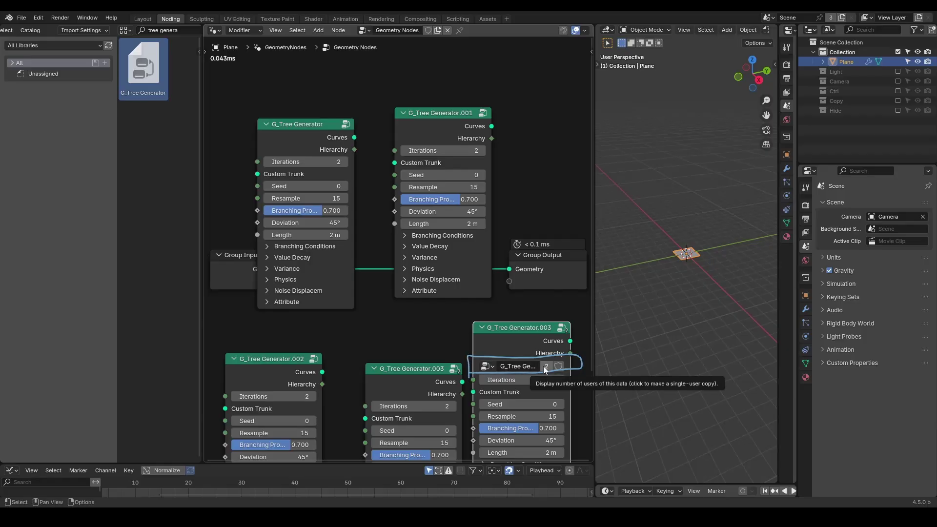
Undo the added nodes and switch the Import Method to Append (Reuse Data)
key("ctrl+z")
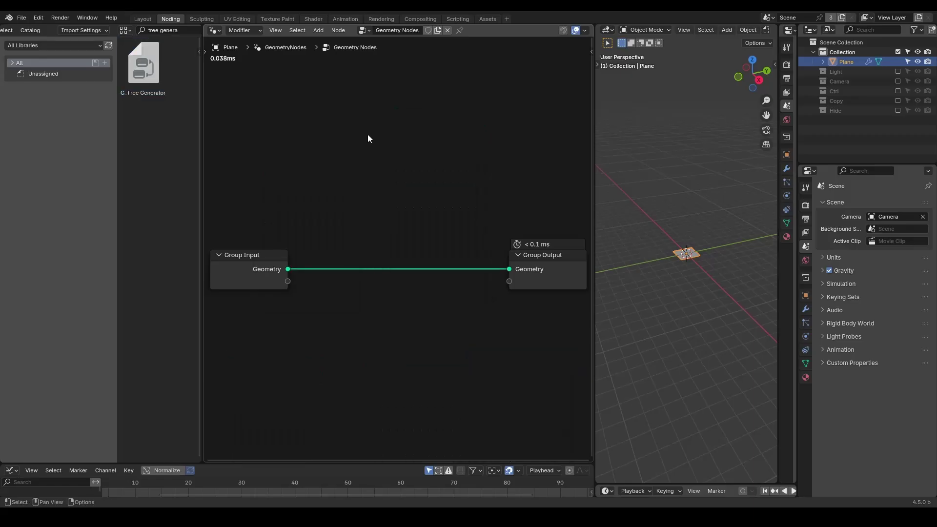
left_click(80, 30)
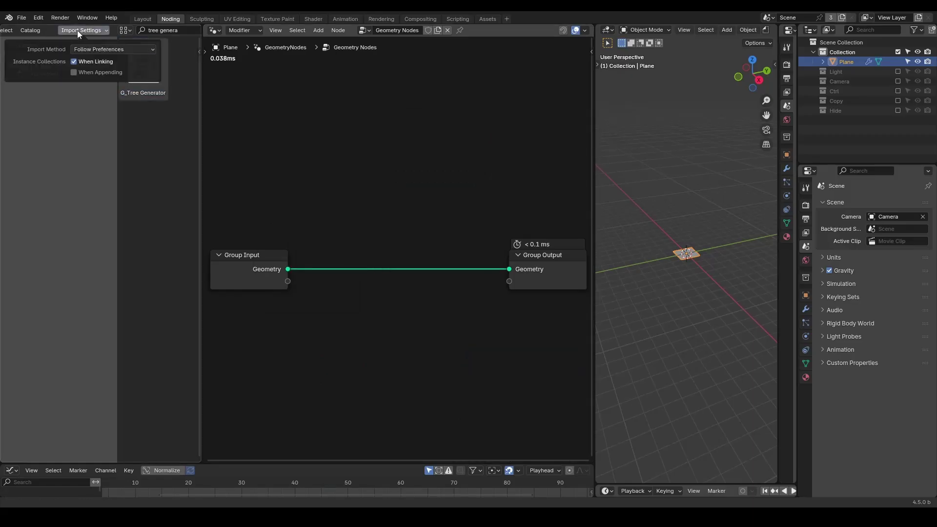
left_click(88, 49)
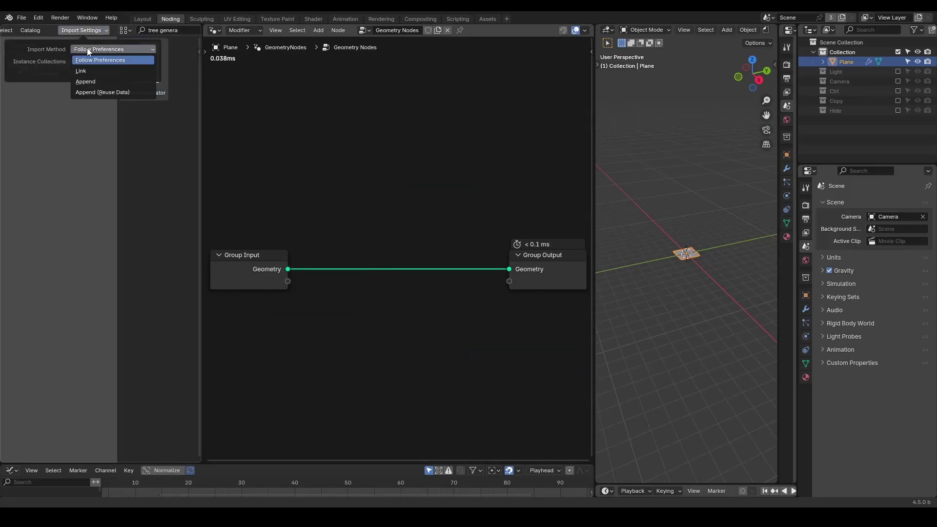
left_click(105, 92)
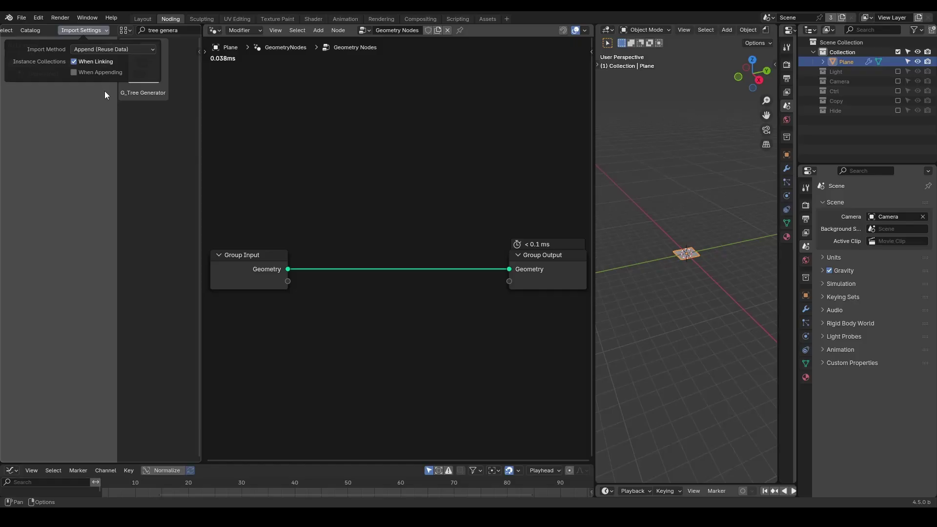
Drag the G_Tree Generator asset in three times, all sharing one node group
left_click_drag(143, 69, 394, 126)
left_click_drag(143, 68, 234, 346)
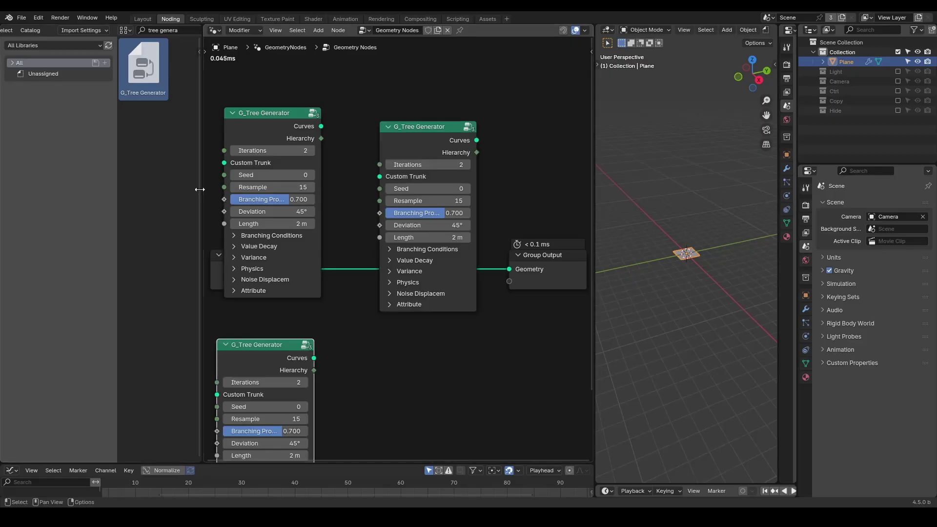
left_click_drag(143, 70, 363, 361)
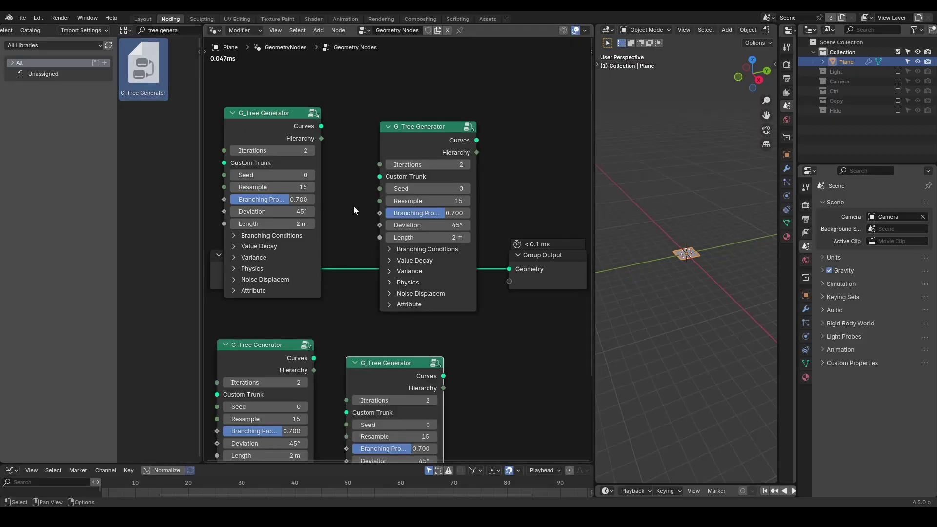
Add one more G_Tree Generator via Shift+A search and circle its node group selector
key("shift+a")
type("tree genera")
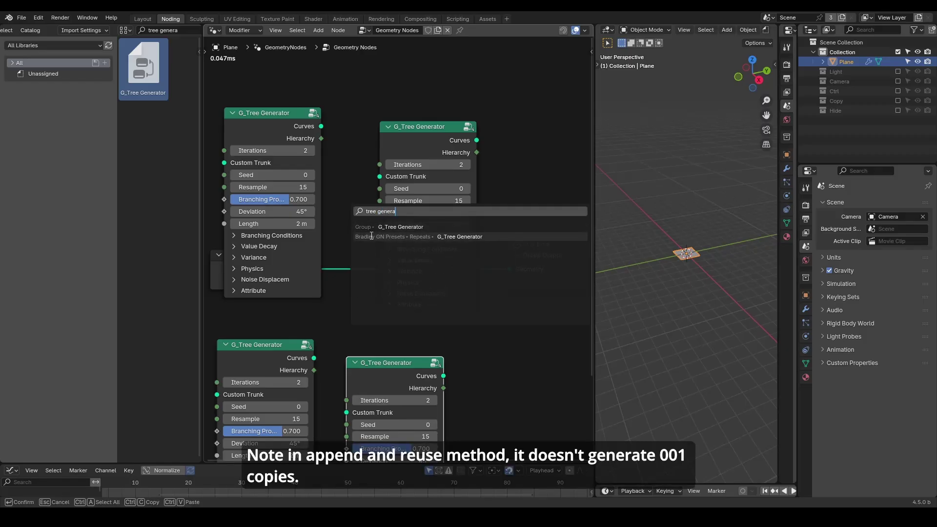
key("Return")
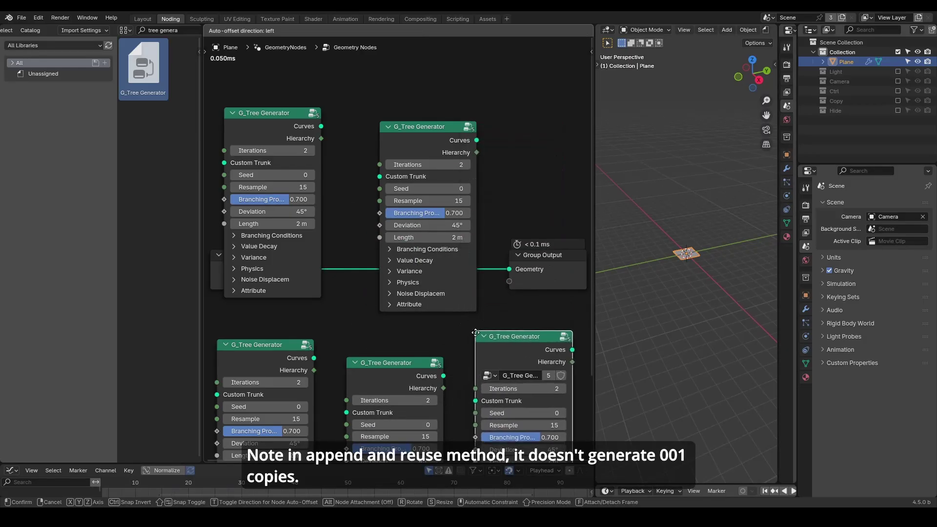
left_click(472, 385)
mouse_move(464, 369)
left_mouse_down()
mouse_move(574, 364)
mouse_move(577, 390)
mouse_move(469, 387)
mouse_move(467, 364)
left_mouse_up()
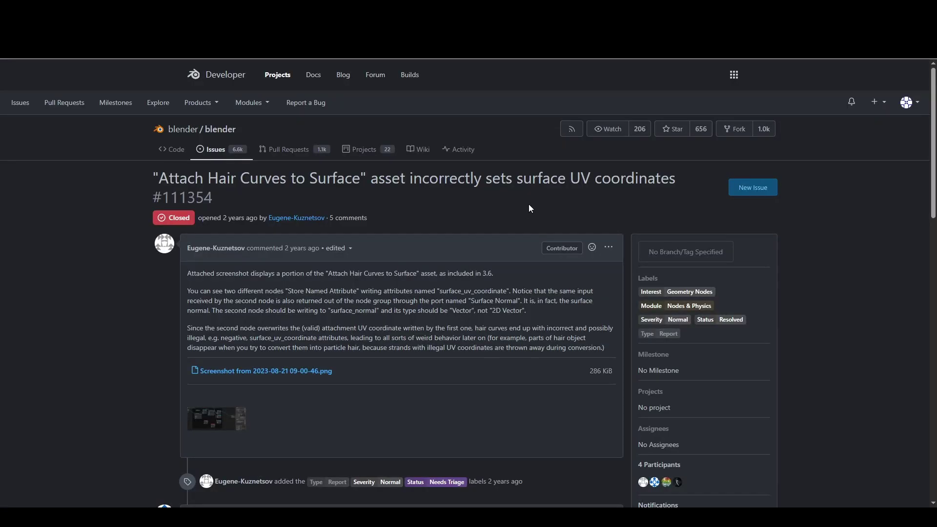
Scroll to the fix comment on #111354 and highlight the note about append-and-reuse not receiving fixes
scroll(529, 205, "down", 8)
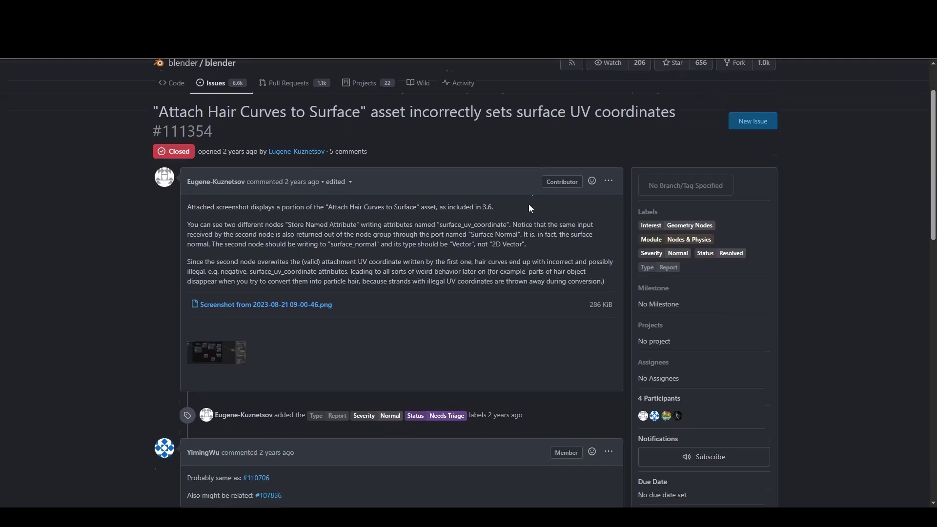
scroll(531, 208, "down", 7)
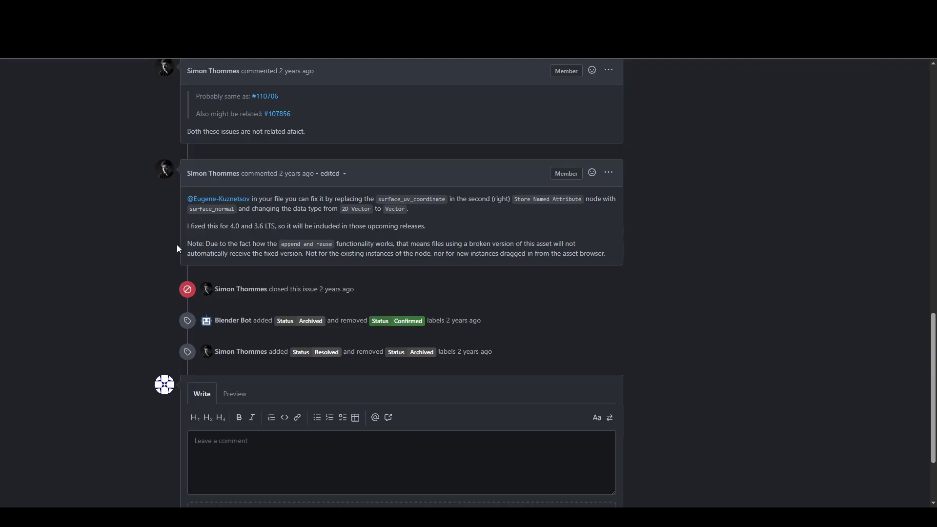
left_click_drag(186, 245, 602, 253)
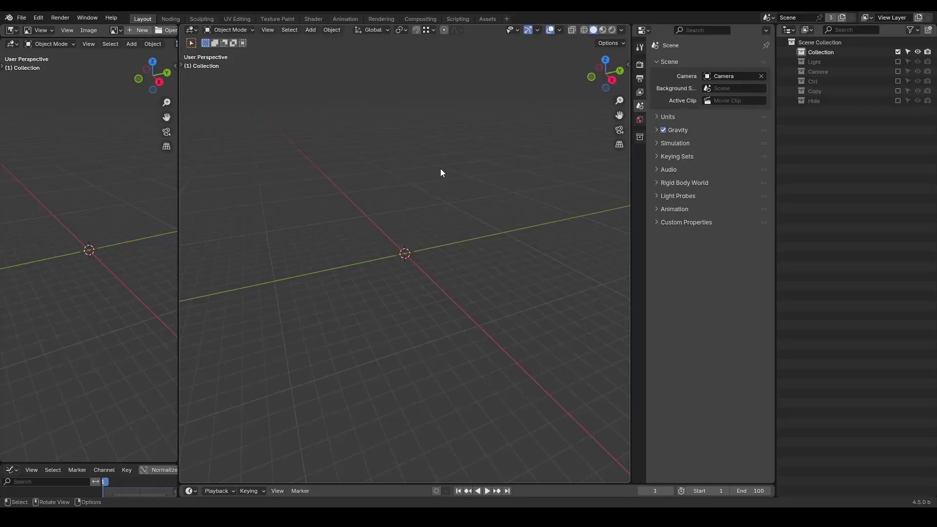
Set the asset Import Method to Link
left_click(22, 17)
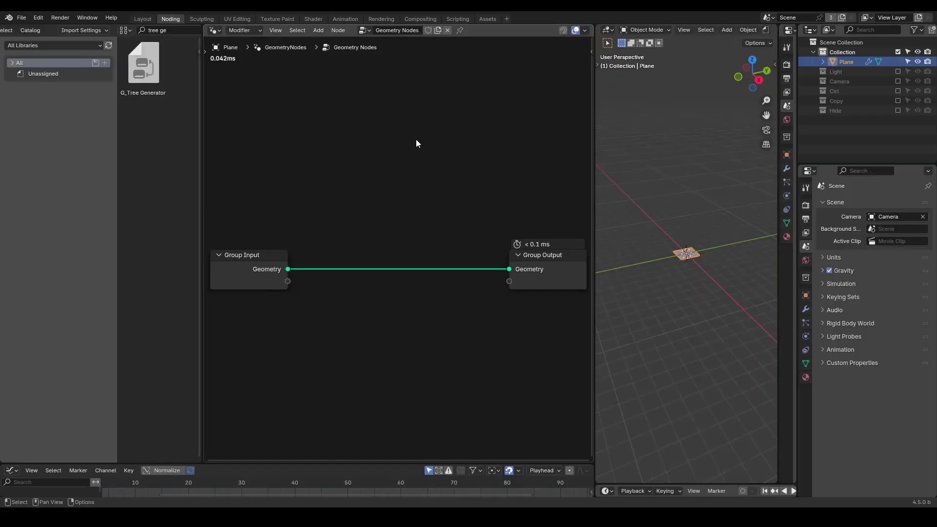
left_click(92, 31)
left_click(100, 49)
left_click(103, 69)
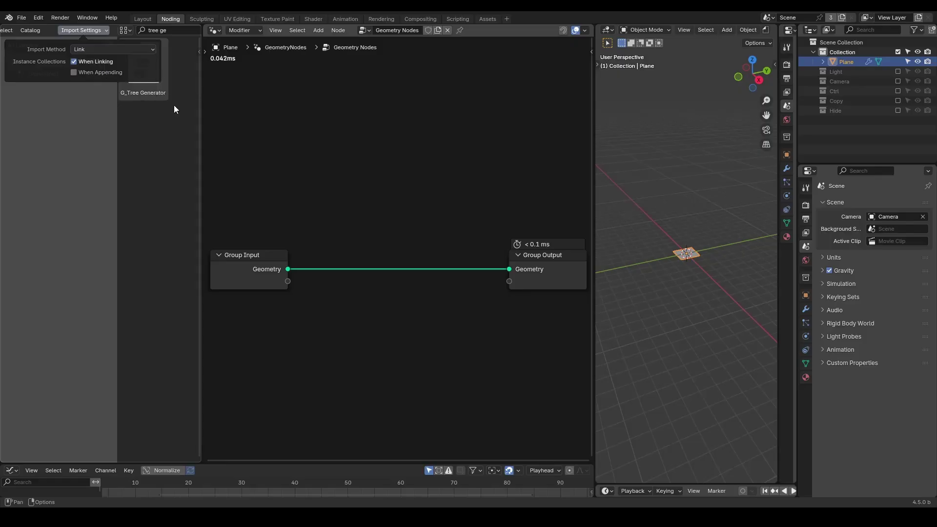
Place three linked G_Tree Generator nodes from the asset browser, plus one from Shift+A search
left_click_drag(143, 68, 244, 100)
left_click_drag(143, 68, 405, 116)
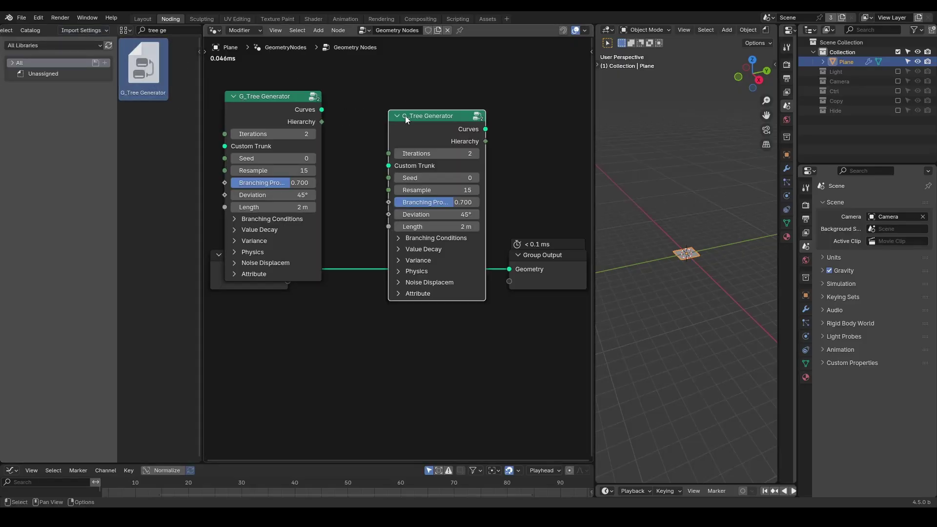
left_click_drag(149, 78, 250, 326)
left_click(268, 332)
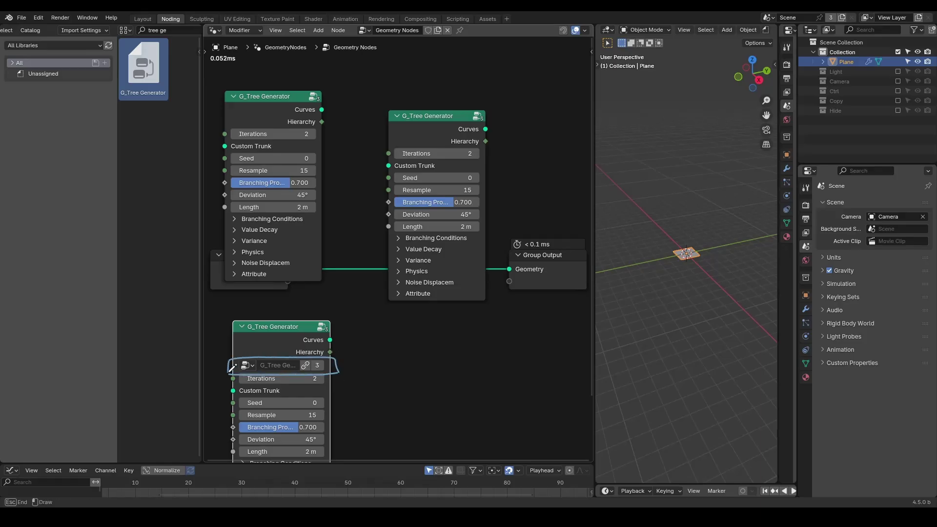
key("shift+a")
type("tree ")
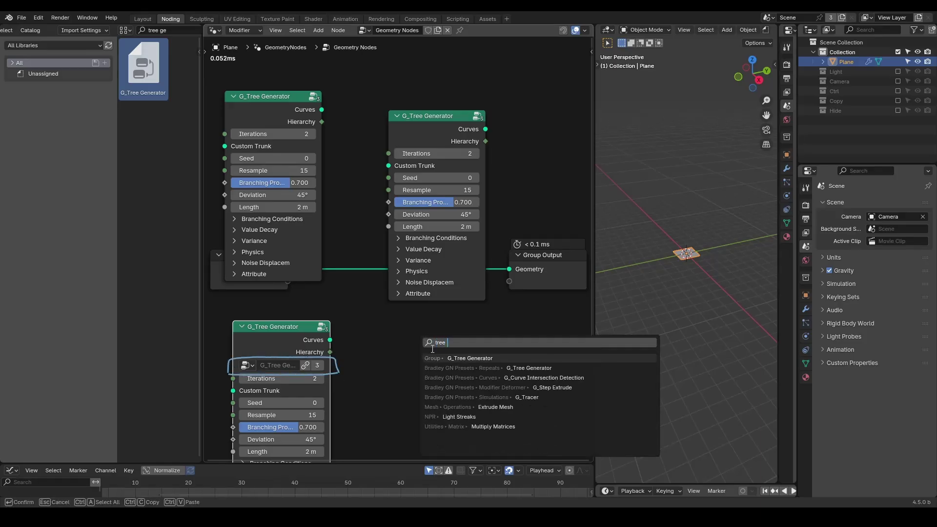
type("generator")
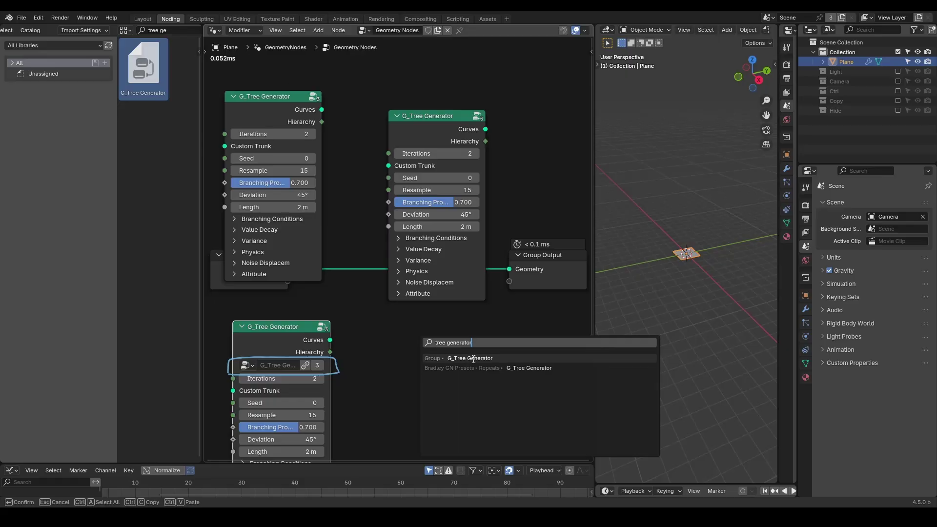
left_click(473, 359)
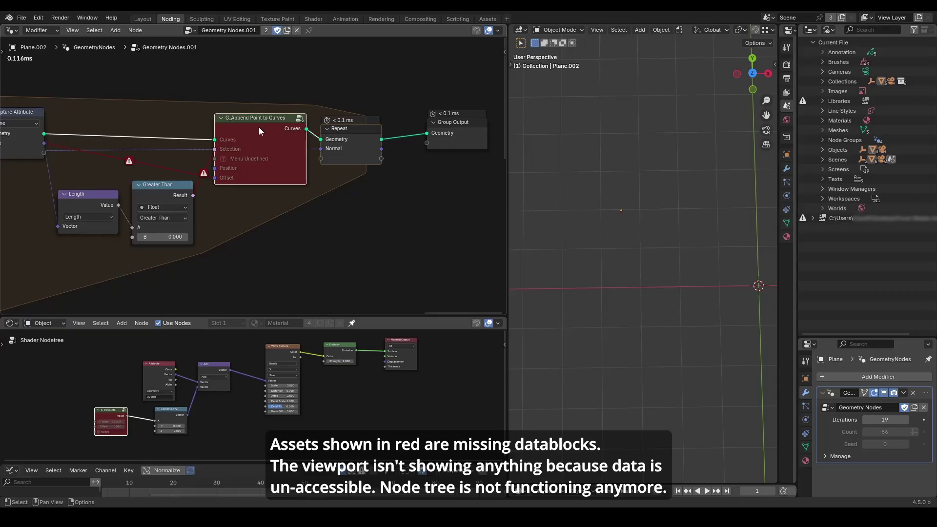
middle_click_drag(151, 176, 333, 113)
mouse_move(391, 207)
middle_mouse_down()
mouse_move(249, 184)
mouse_move(170, 221)
mouse_move(306, 180)
mouse_move(391, 209)
middle_mouse_up()
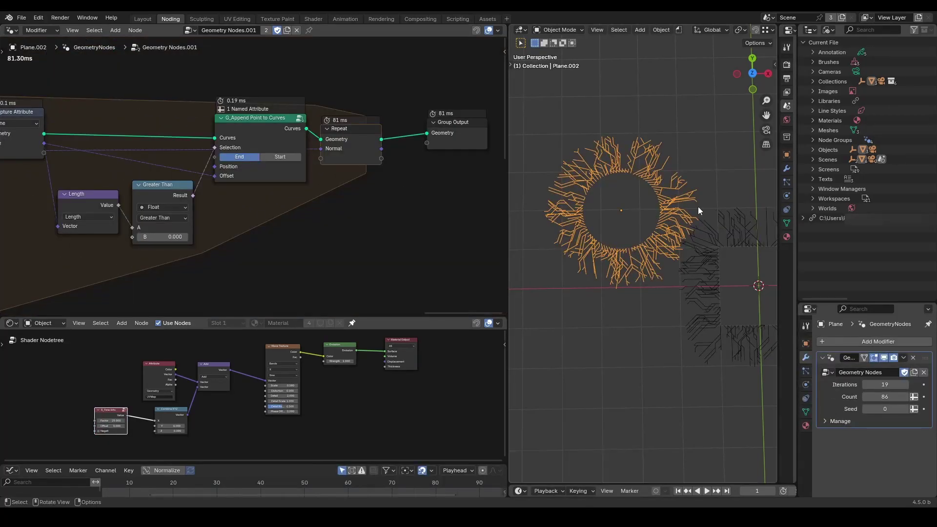
Expand the linked library's Node Groups list in the Outliner
left_click(802, 218)
scroll(843, 245, "down", 5)
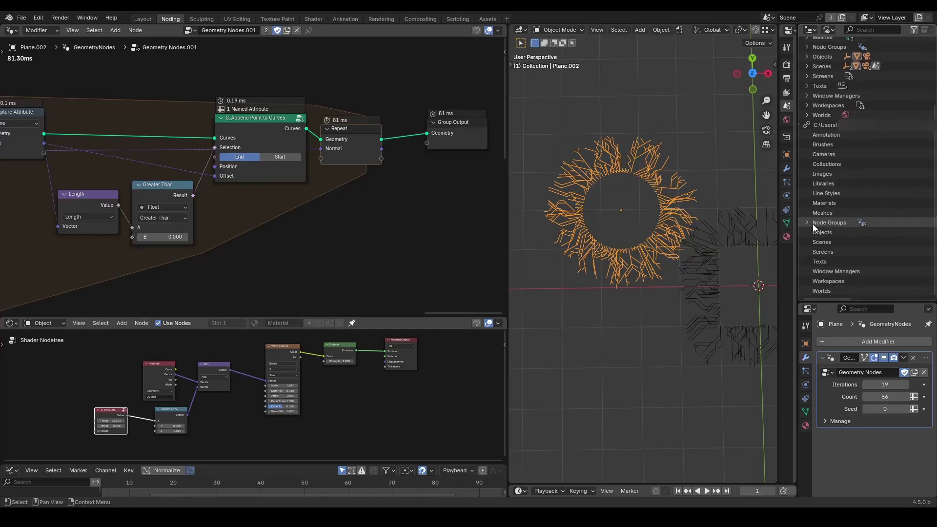
left_click(807, 223)
scroll(812, 223, "down", 8)
Make all the library's node groups local, then delete the linked library
left_click(859, 85)
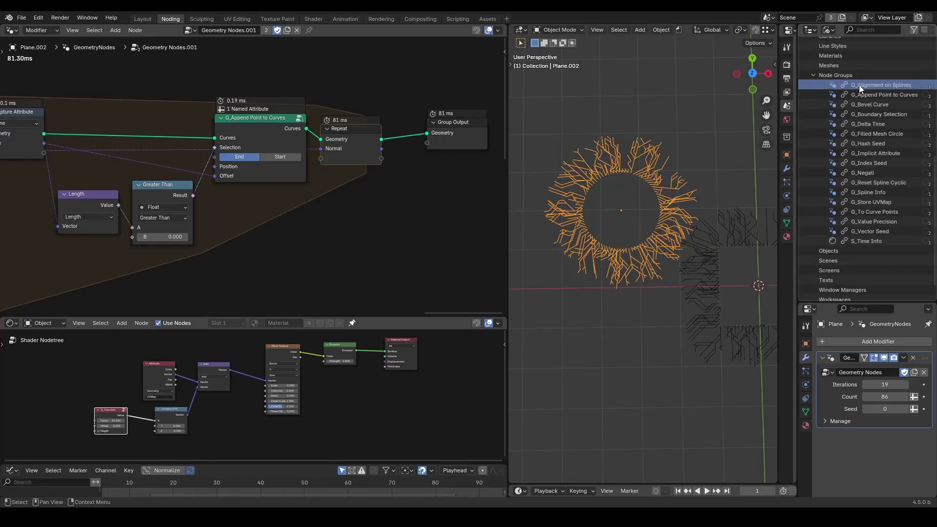
left_click(885, 239, "shift")
right_click(868, 157)
left_click(868, 157)
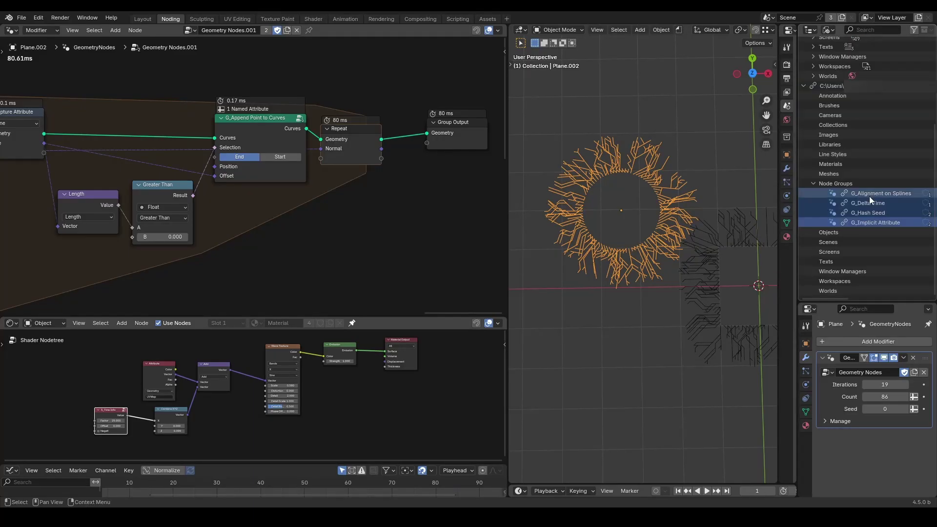
right_click(868, 196)
left_click(869, 197)
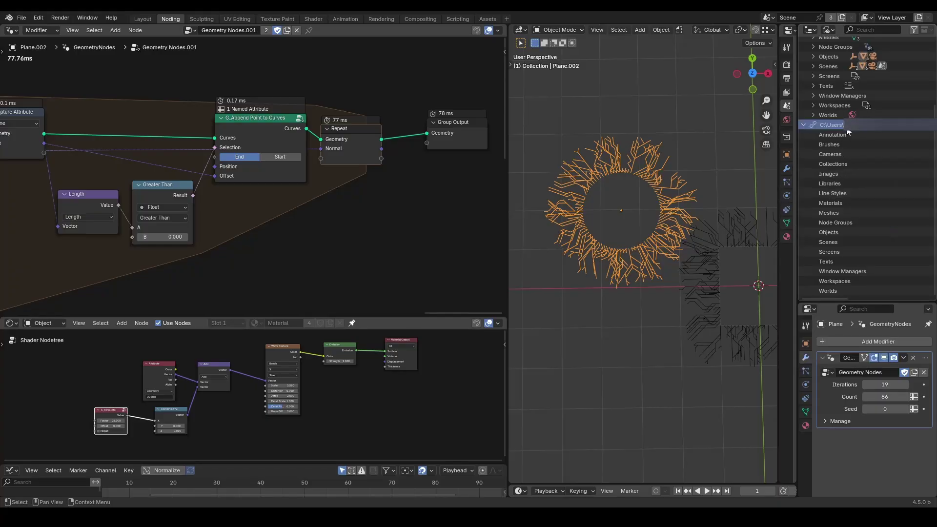
right_click(842, 125)
left_click(836, 121)
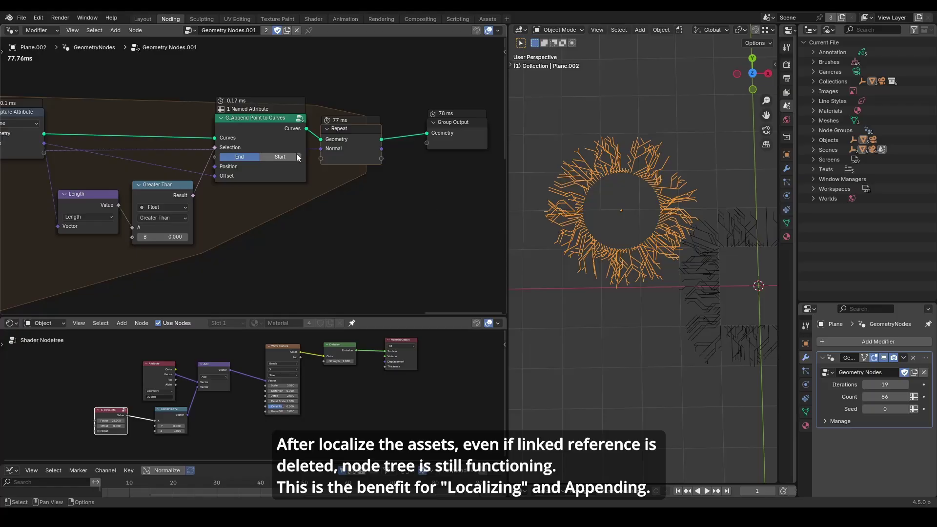
Set the tree object's Iterations to 55, then annotate G_Curve Linear's new 4.5 inputs
left_click(255, 140)
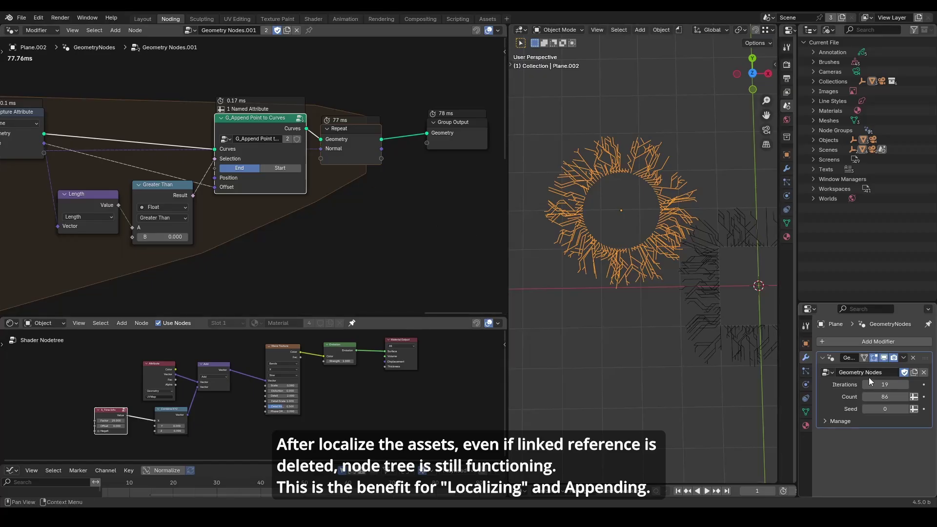
middle_click_drag(695, 282, 672, 232)
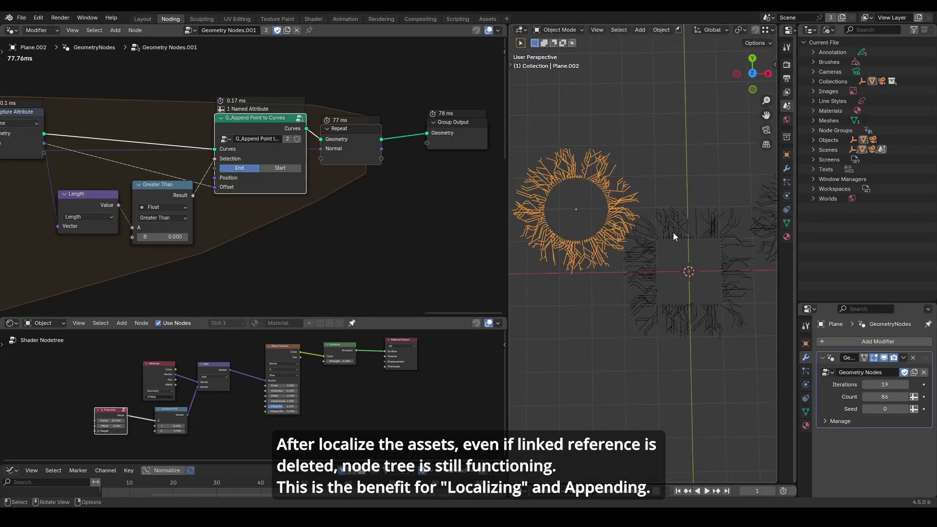
left_click(672, 233)
left_click(876, 384)
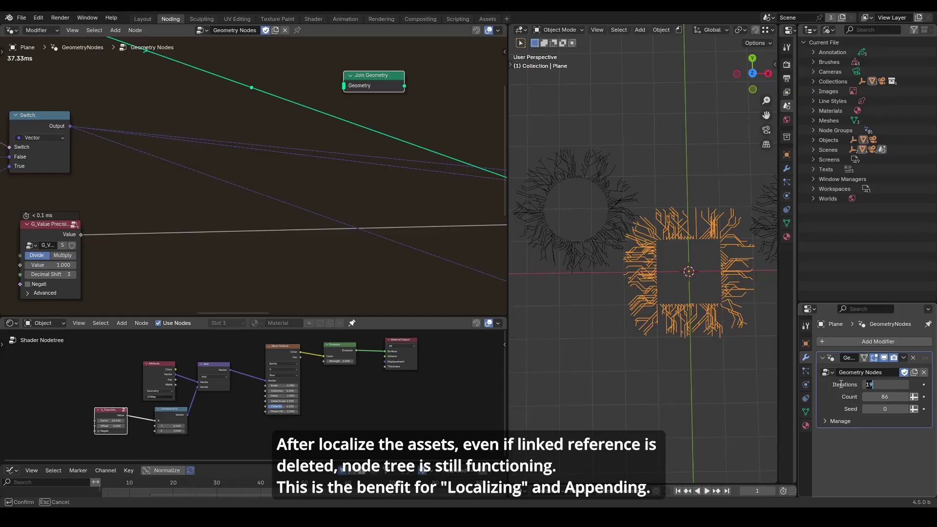
type("55")
key("Return")
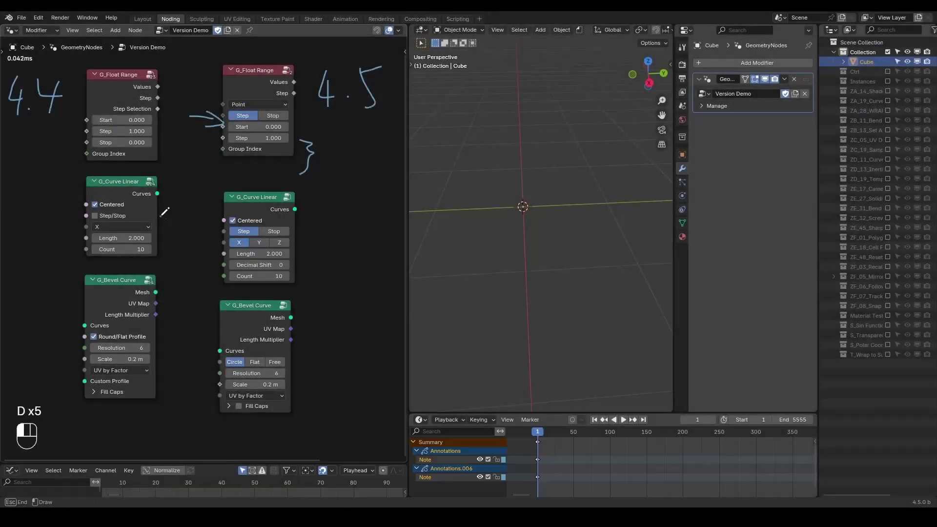
left_click_drag(165, 212, 222, 238)
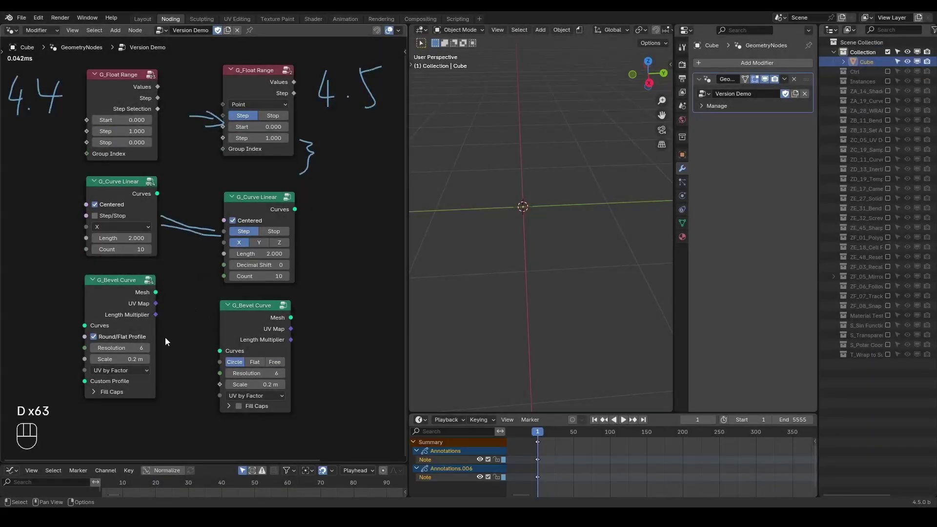
Draw an annotation linking the 4.4 G_Bevel Curve to its 4.5 version's new Circle option
left_click_drag(165, 338, 218, 364)
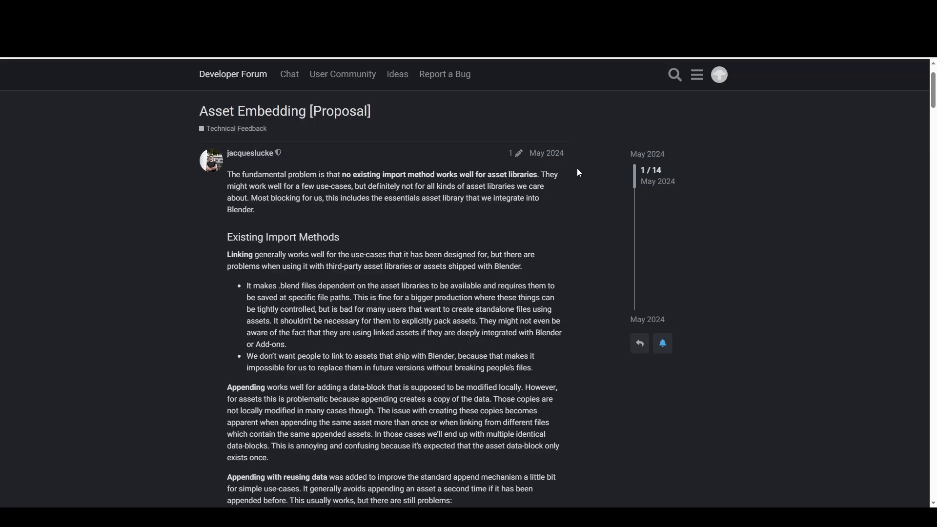
Scroll through the Asset Embedding [Proposal] forum post to its end
scroll(577, 169, "down", 2)
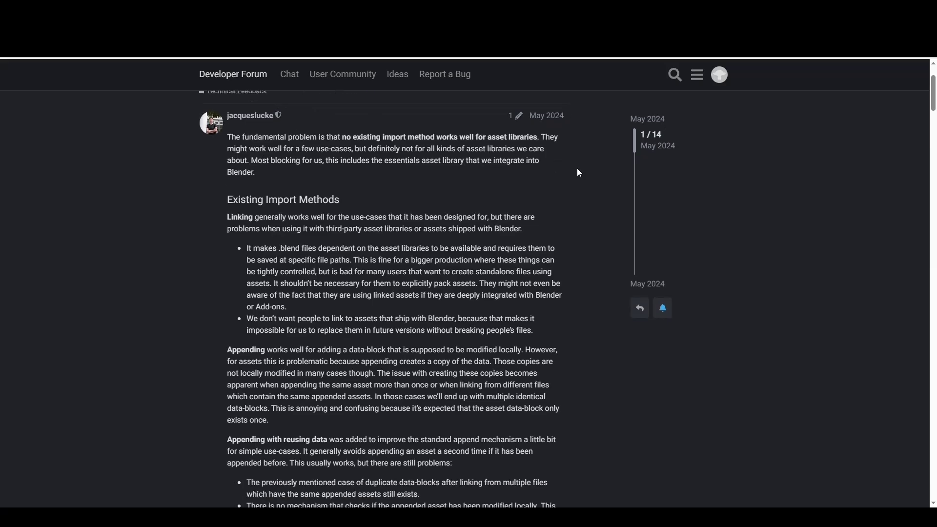
scroll(577, 169, "down", 1)
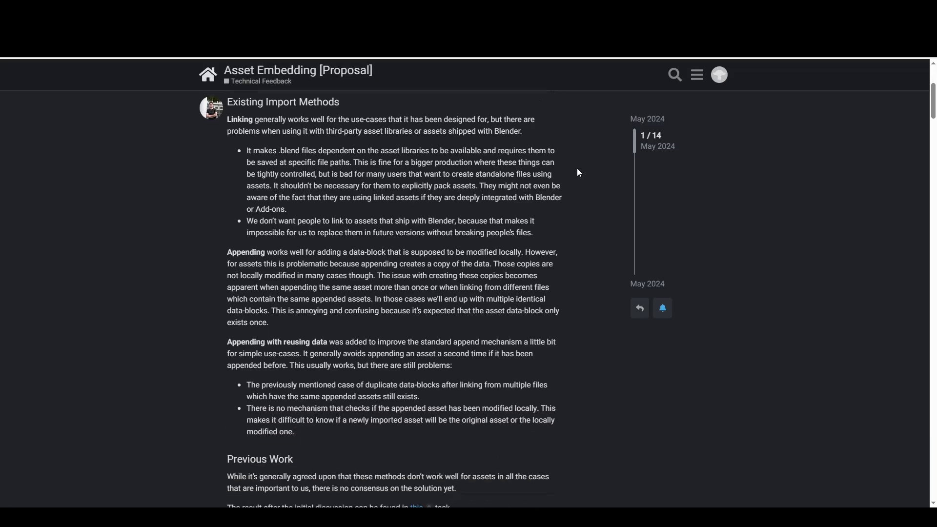
scroll(577, 169, "down", 1)
scroll(578, 169, "down", 1)
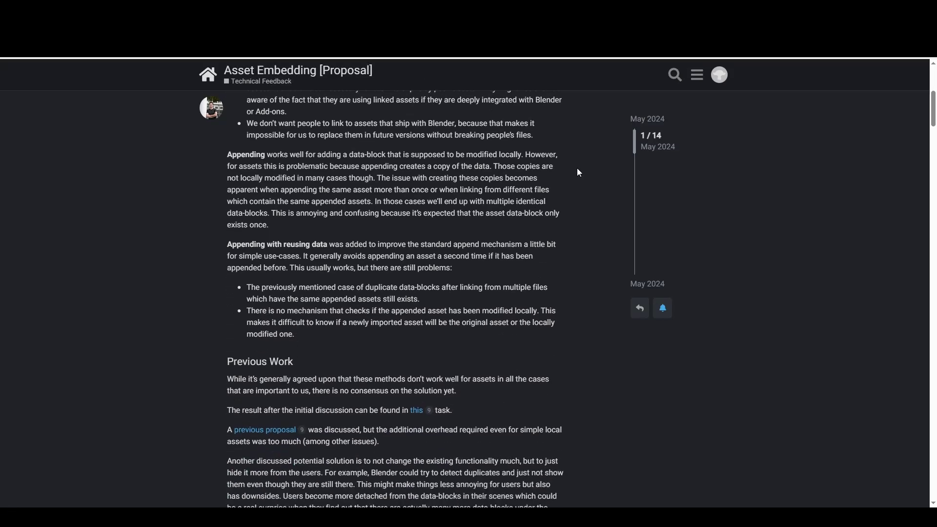
scroll(578, 169, "down", 1)
scroll(578, 171, "down", 1)
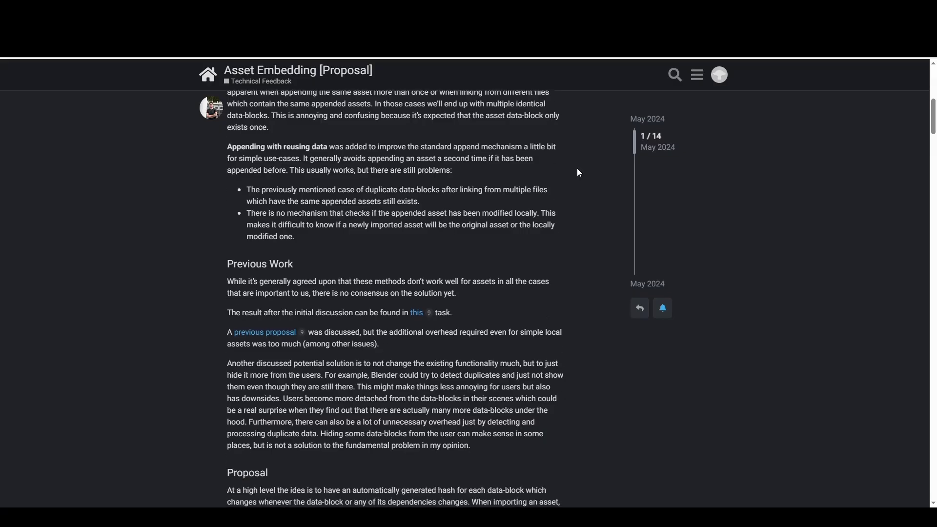
scroll(578, 171, "down", 1)
scroll(579, 173, "down", 3)
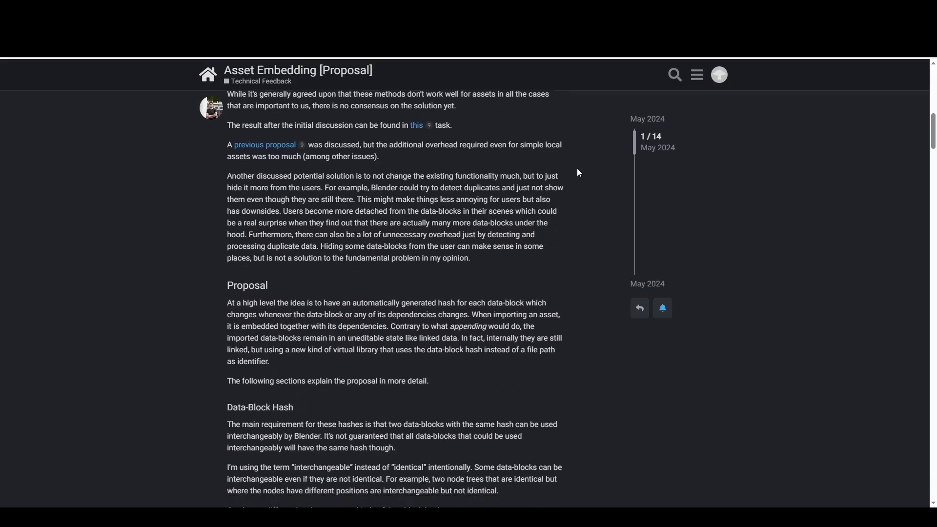
scroll(578, 170, "down", 3)
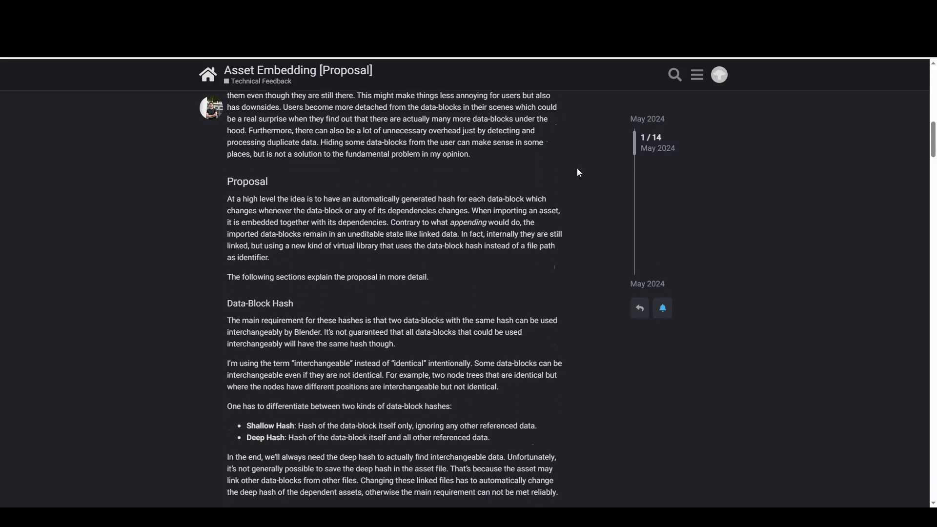
scroll(577, 169, "down", 4)
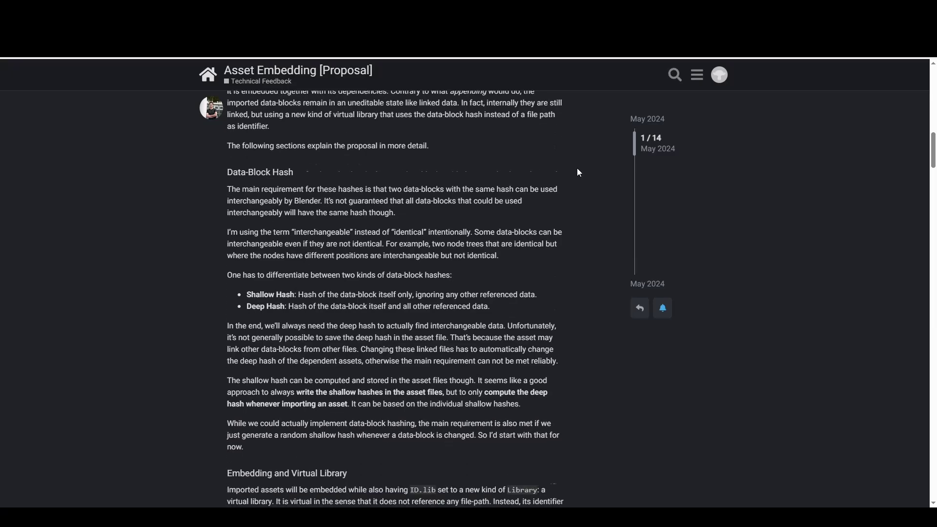
scroll(577, 168, "down", 4)
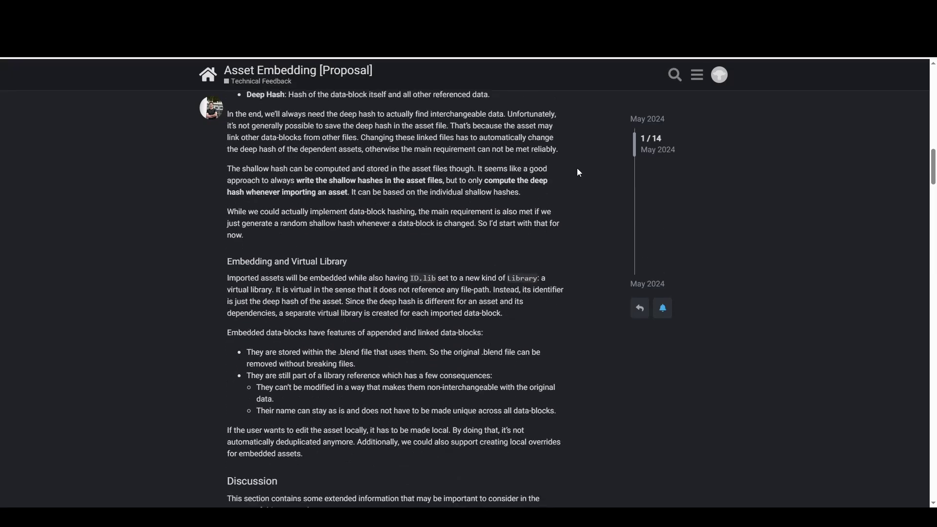
scroll(578, 172, "down", 5)
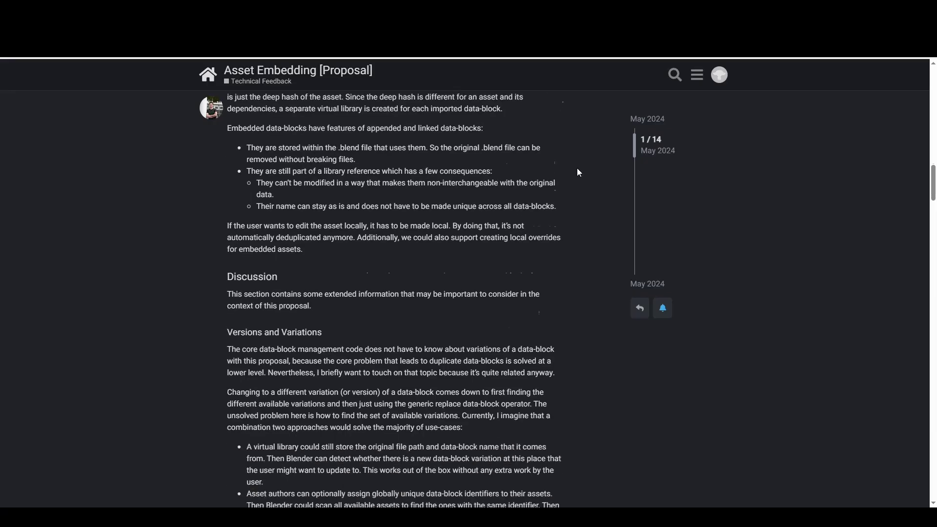
scroll(579, 172, "down", 5)
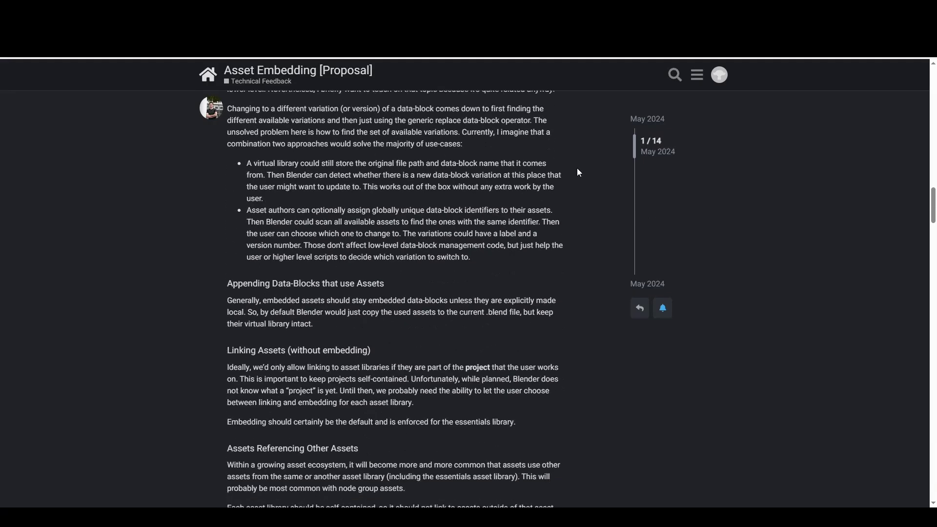
scroll(578, 172, "down", 2)
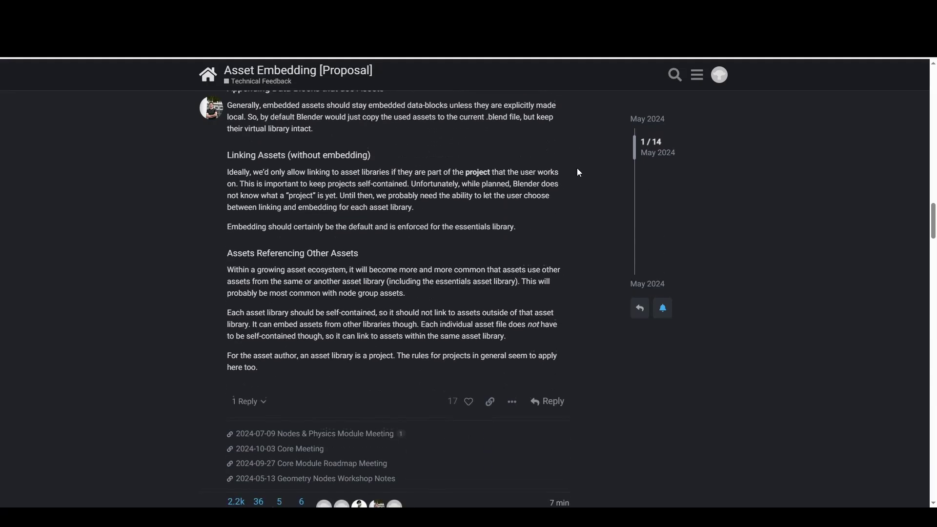
scroll(579, 173, "down", 1)
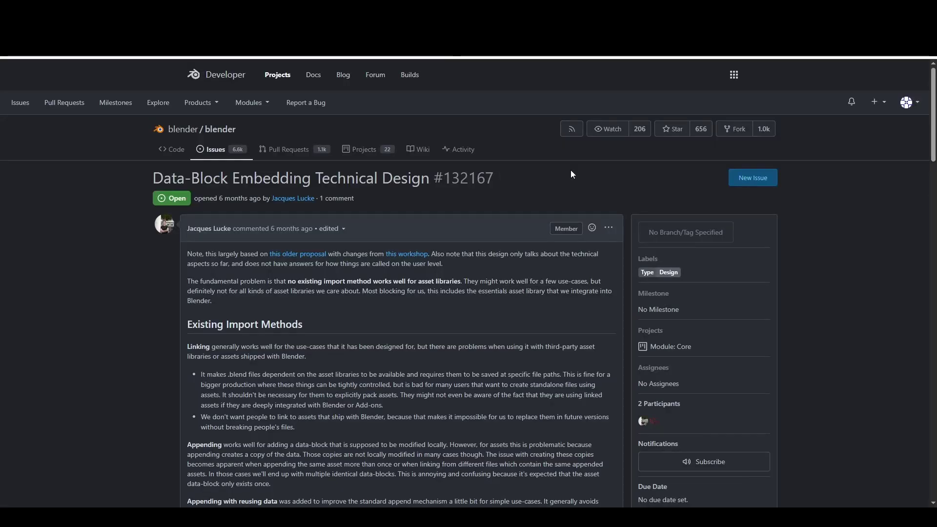
Scroll issue #132167 past the Proposal and Data-Block Hash sections to the comment timeline
scroll(572, 174, "down", 1)
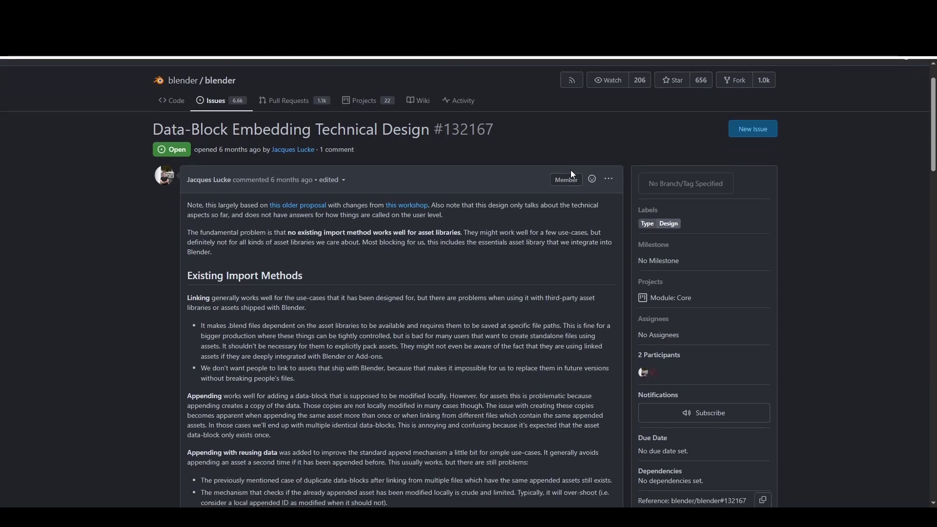
scroll(572, 174, "down", 2)
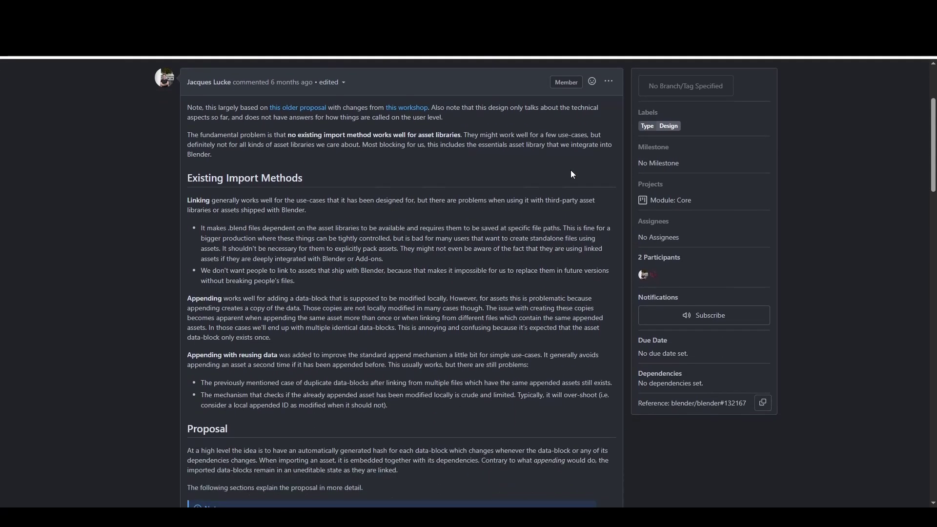
scroll(572, 174, "down", 3)
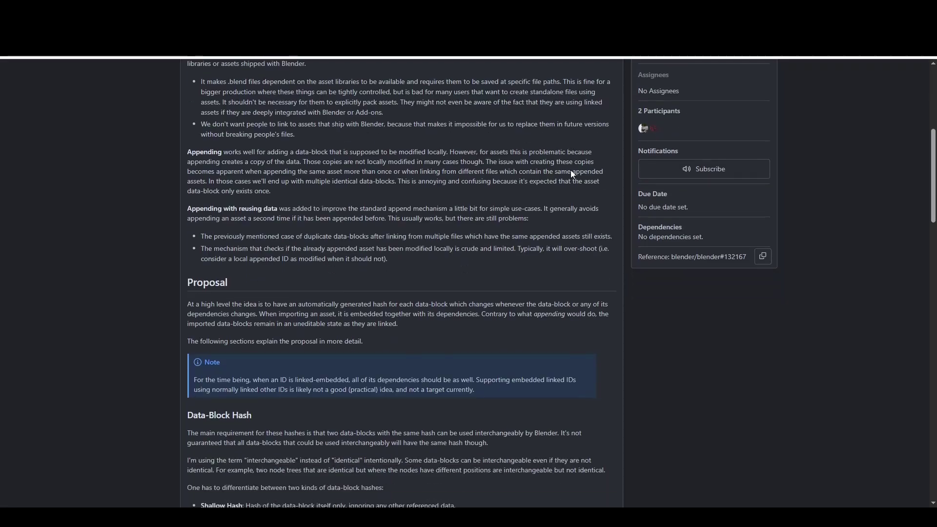
scroll(572, 174, "down", 3)
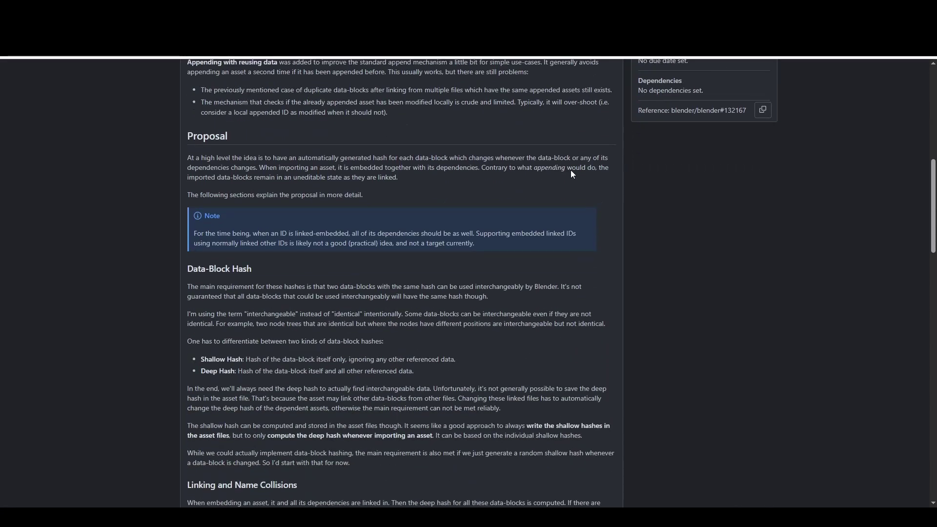
scroll(572, 174, "down", 4)
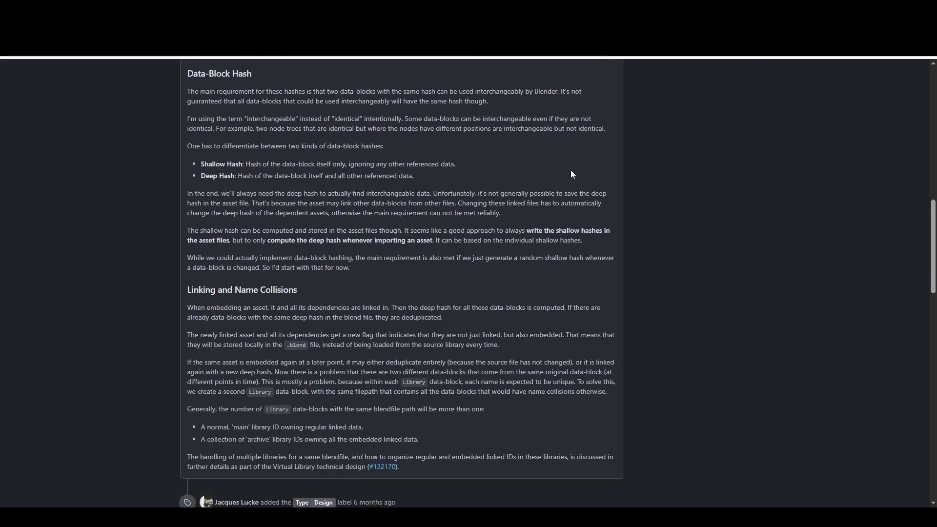
scroll(572, 174, "down", 4)
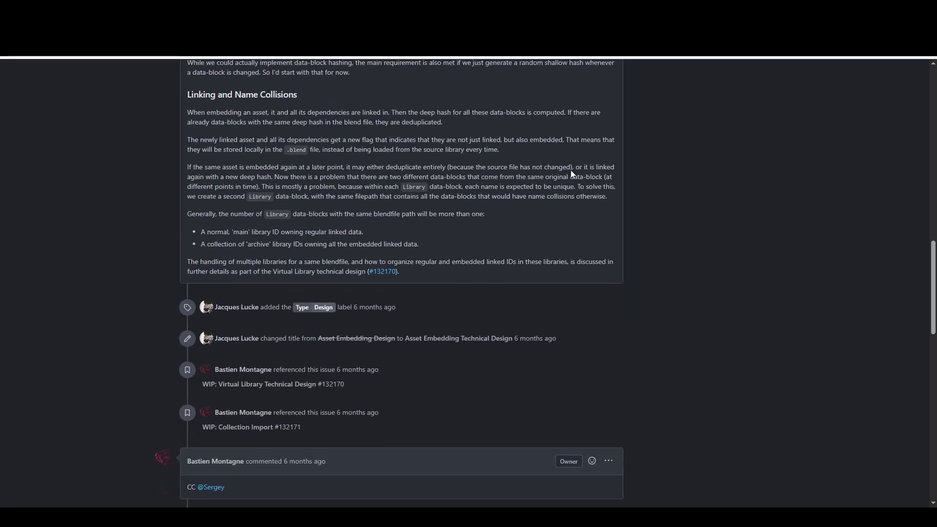
scroll(572, 174, "down", 2)
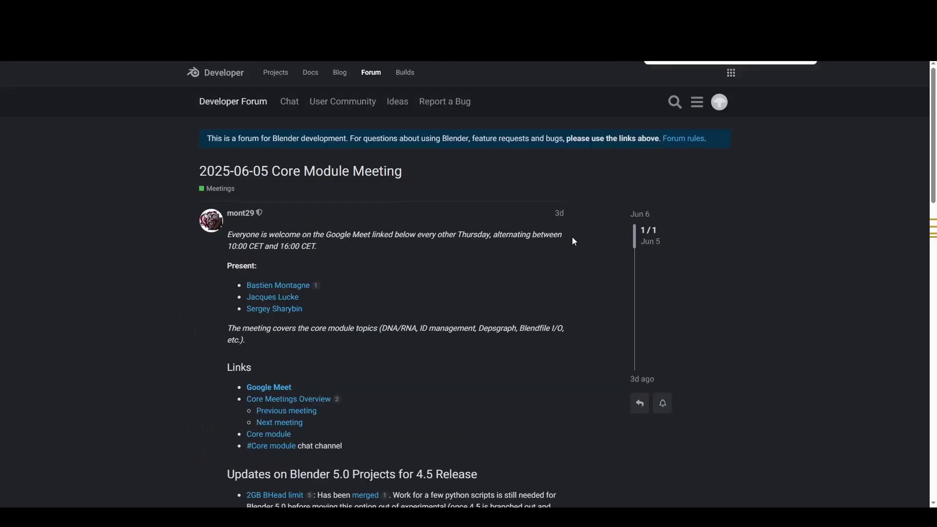
Search the 2025-06-05 Core Module Meeting notes for 'embedd' and scroll through the matches
scroll(560, 264, "down", 2)
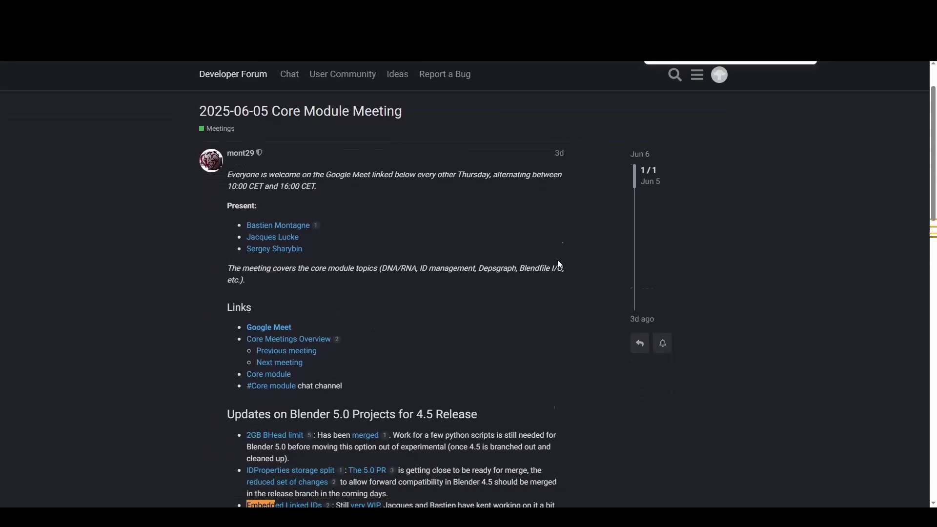
type("embedd")
scroll(560, 264, "down", 1)
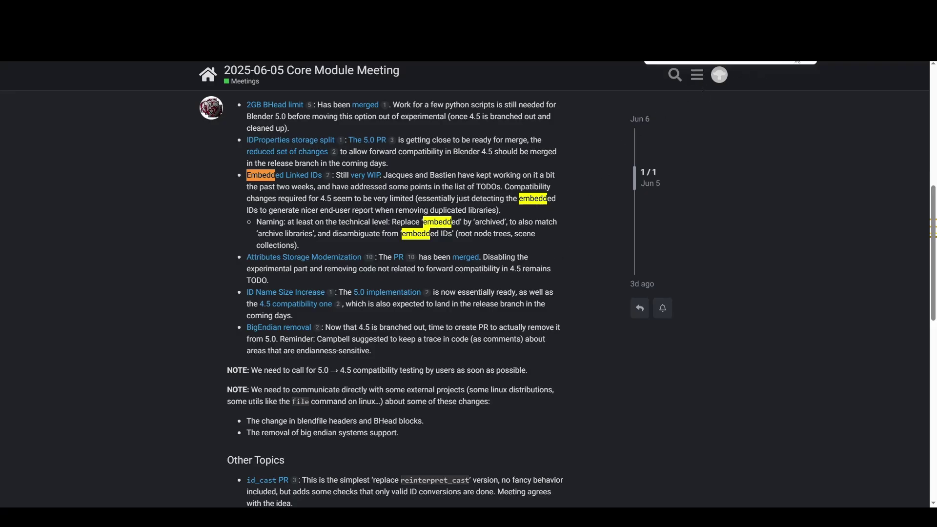
Search the notes again for 'archive' to reach the Embedded Linked IDs naming note
key("Escape")
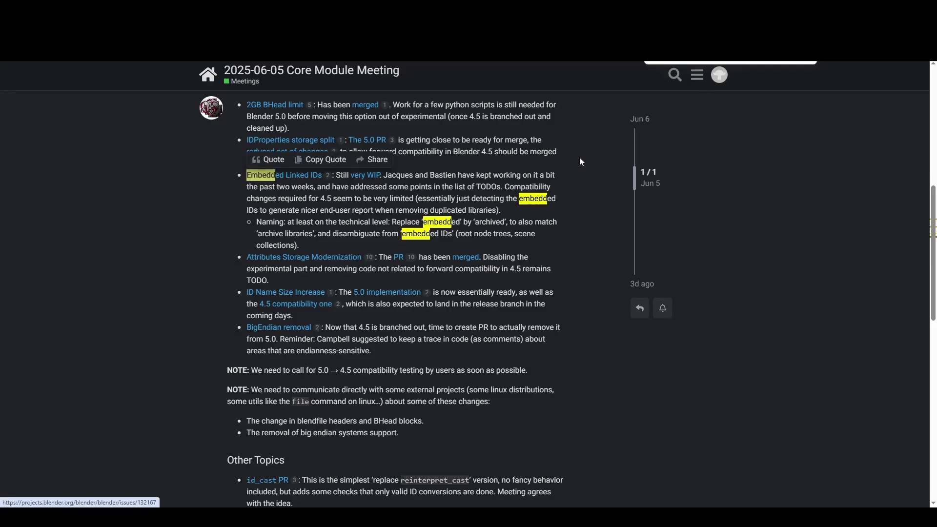
key("ctrl+f")
type("archive")
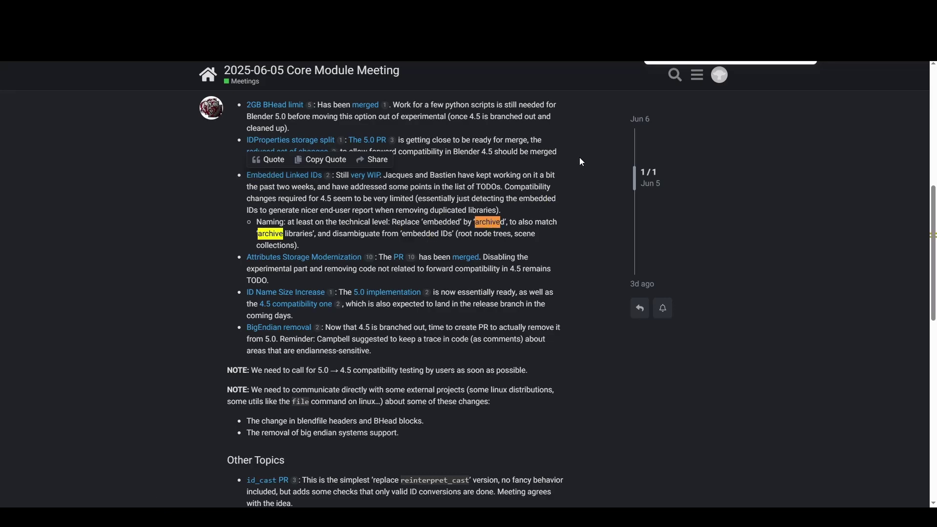
Return to the Essentials Assets design session notes and highlight the sentence about migrating HDRIs
key("alt+Left")
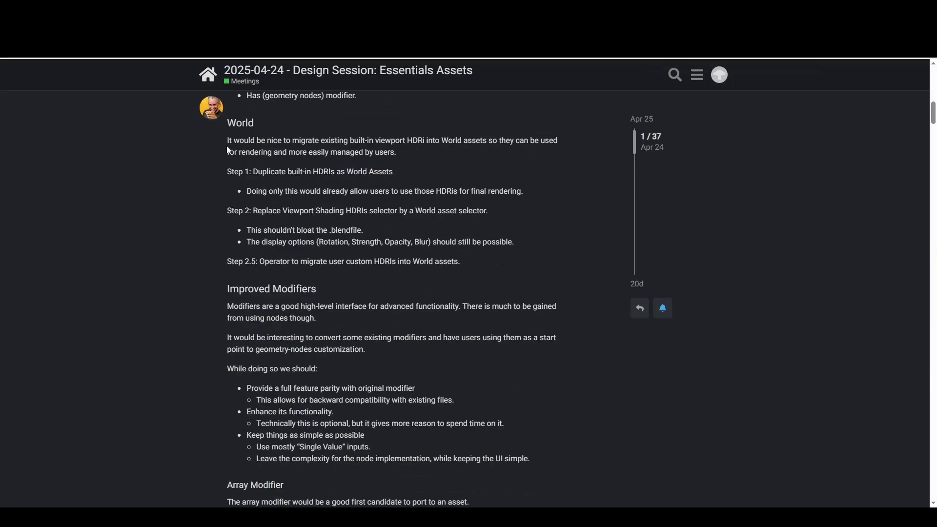
left_click_drag(228, 141, 395, 154)
left_click(425, 273)
Highlight the Improved Modifiers paragraph, then the Array Modifier heading, paragraph and four bullets
scroll(417, 265, "down", 2)
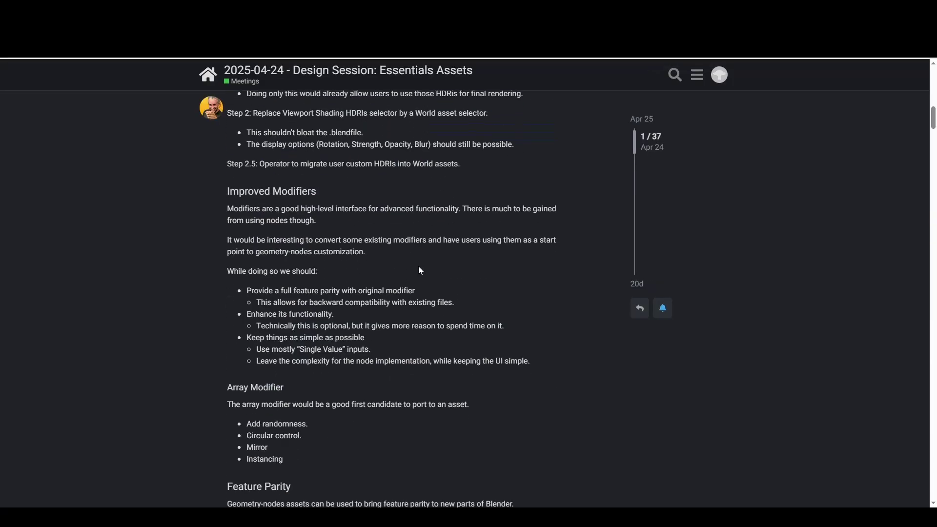
scroll(418, 266, "down", 1)
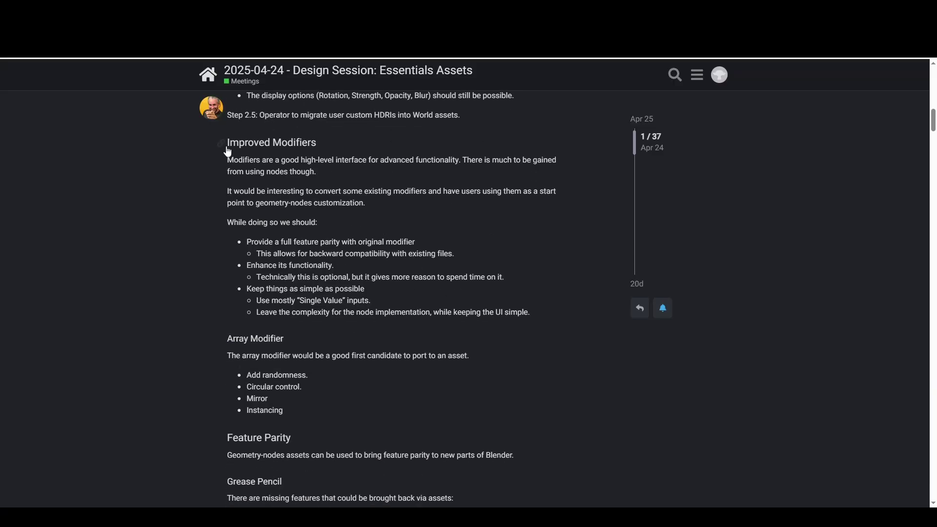
left_click_drag(230, 142, 379, 175)
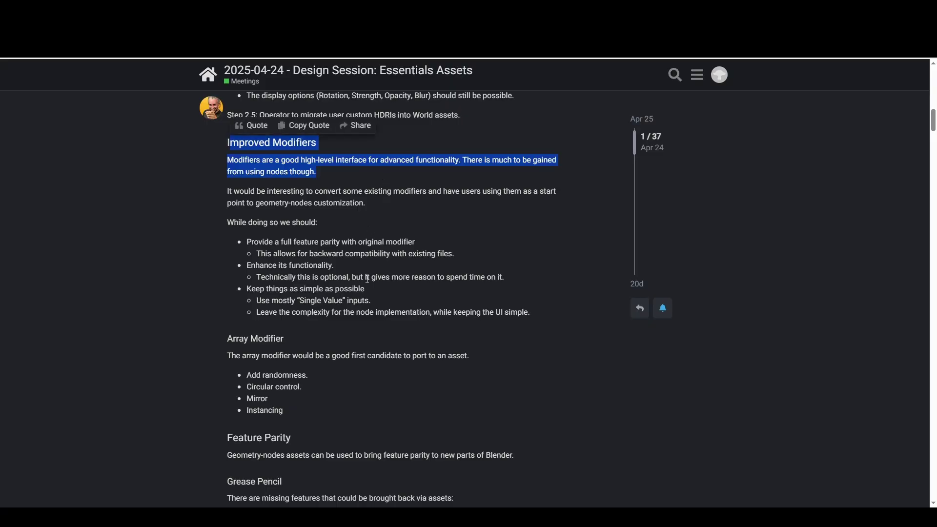
scroll(366, 259, "down", 2)
left_click_drag(227, 243, 377, 313)
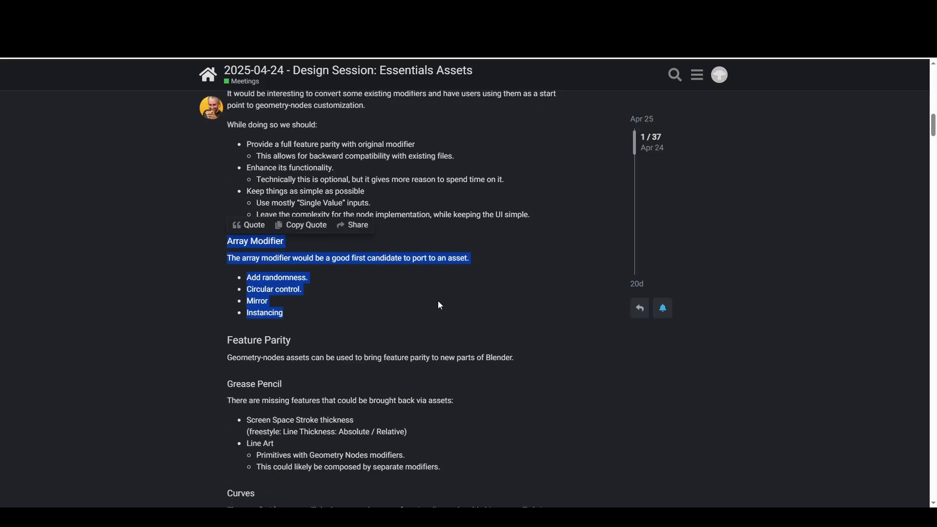